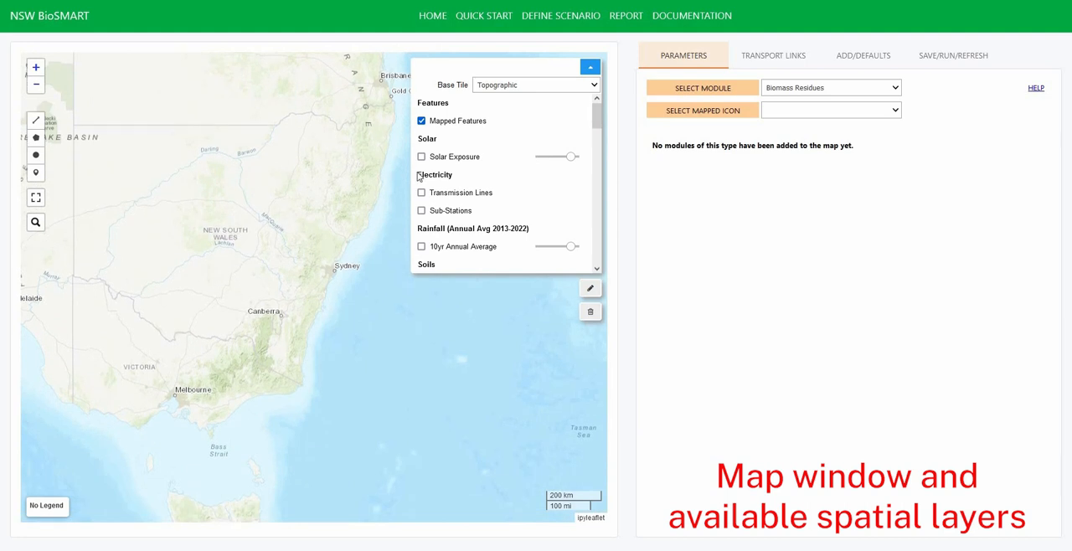
- Preview the Solar Exposure, Transmission Lines and Sub-Stations layers on the map, hiding them after viewing
left_click(446, 159)
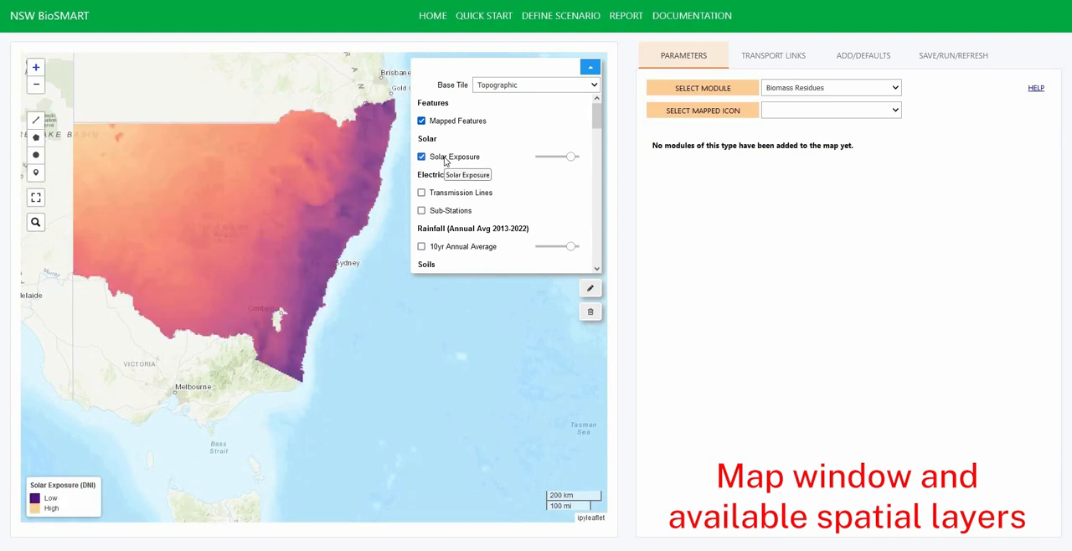
left_click(450, 194)
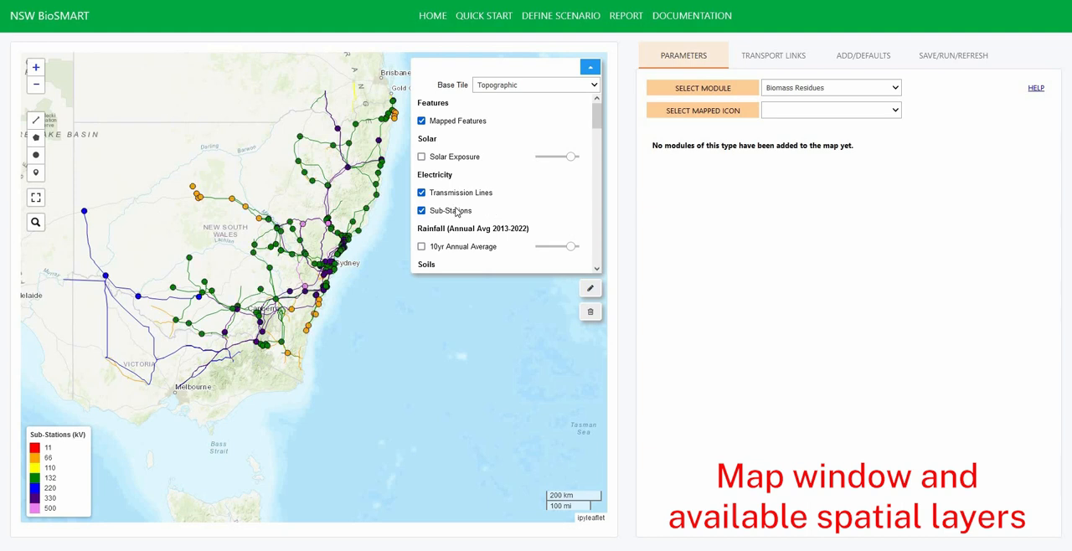
left_click(456, 212)
left_click(532, 187)
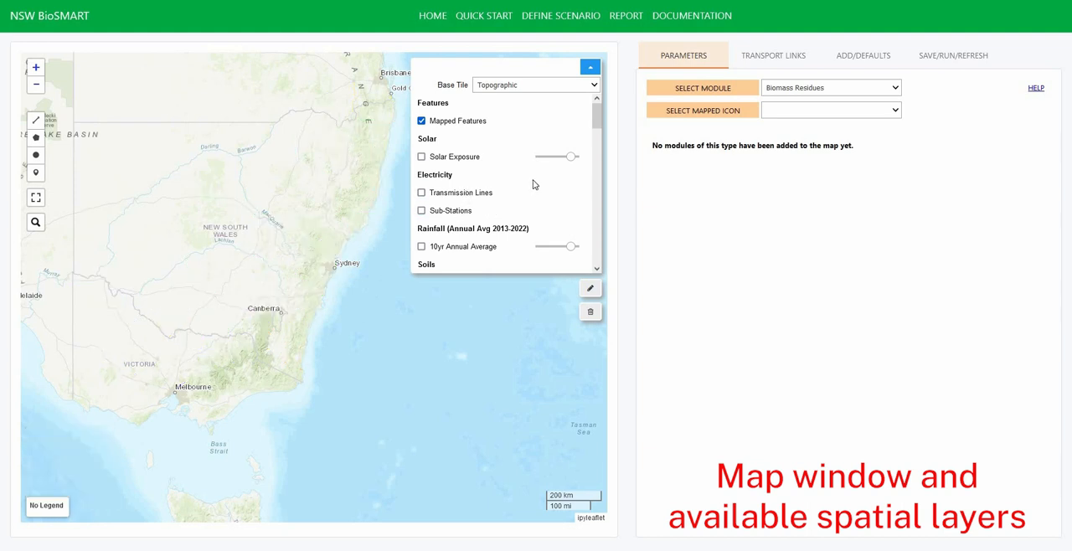
- Preview the 10yr Annual Average rainfall and ASC of NSW soils layers, hiding each after viewing
scroll(488, 218, "down", 2)
left_click(492, 154)
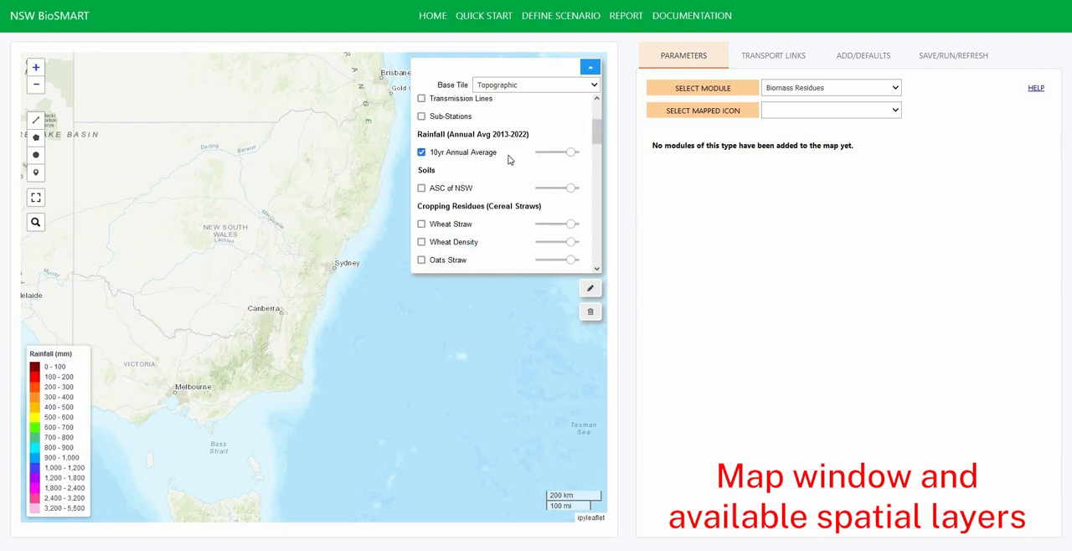
left_click(493, 154)
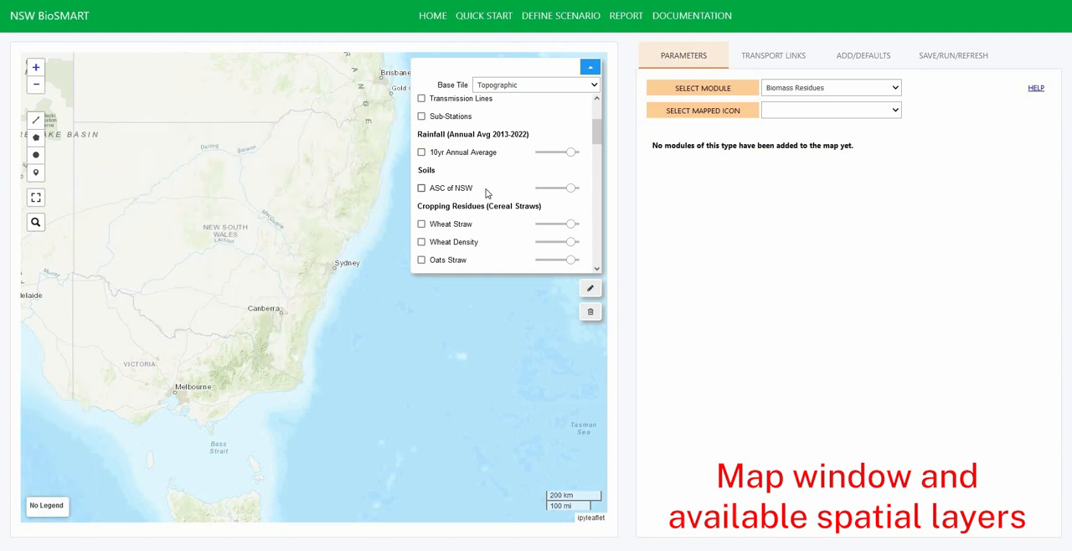
left_click(489, 192)
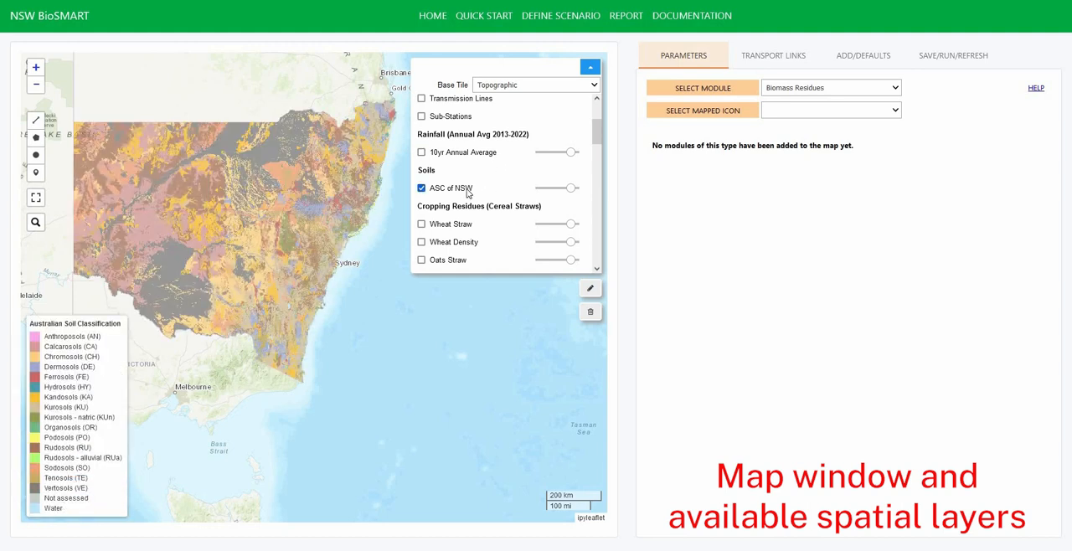
left_click(489, 188)
- Preview the Wheat Straw and Sugarcane Bagasse cropping residue layers, hiding each after viewing
scroll(502, 168, "down", 3)
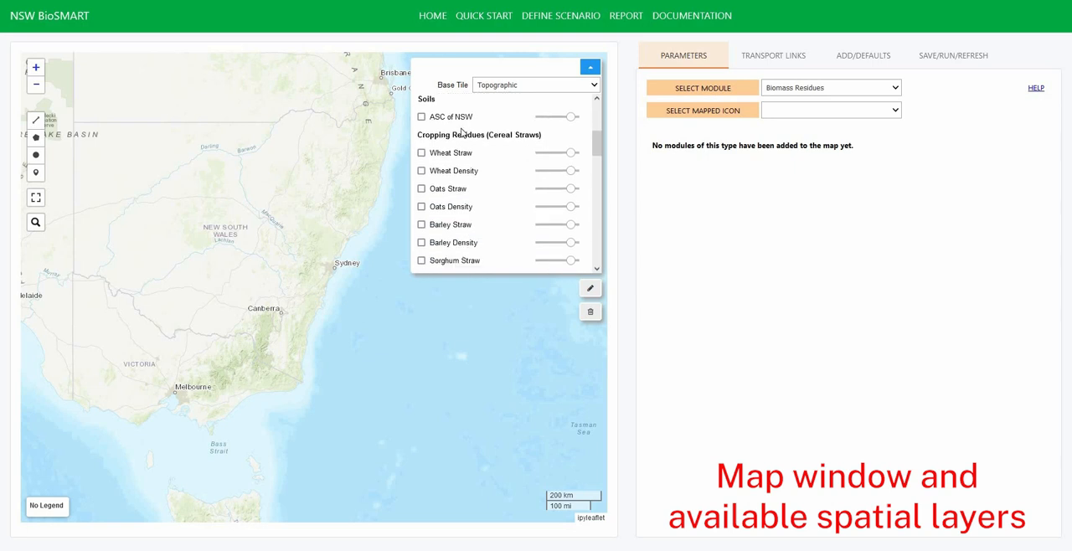
left_click(498, 132)
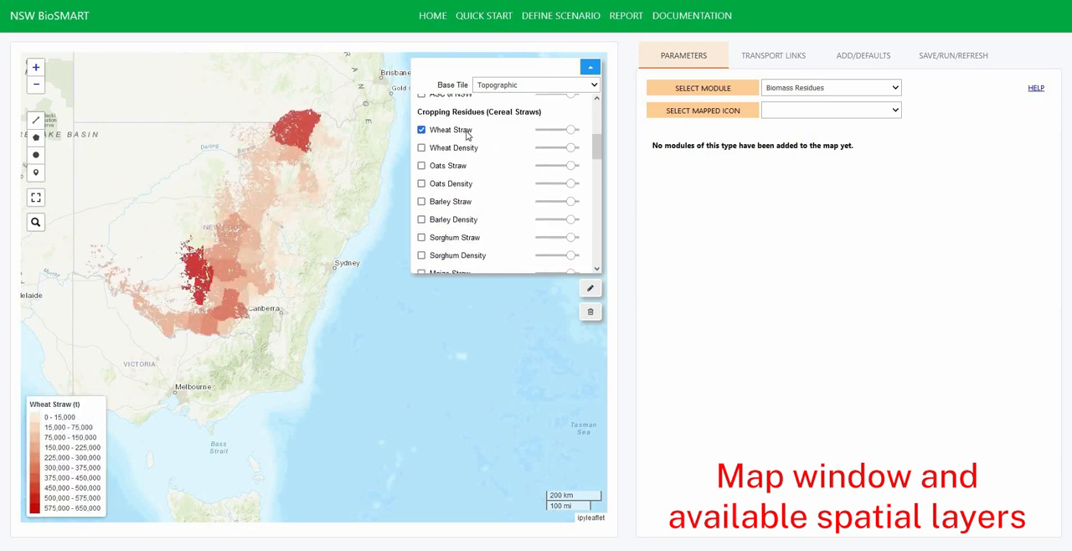
left_click(467, 132)
scroll(509, 178, "down", 5)
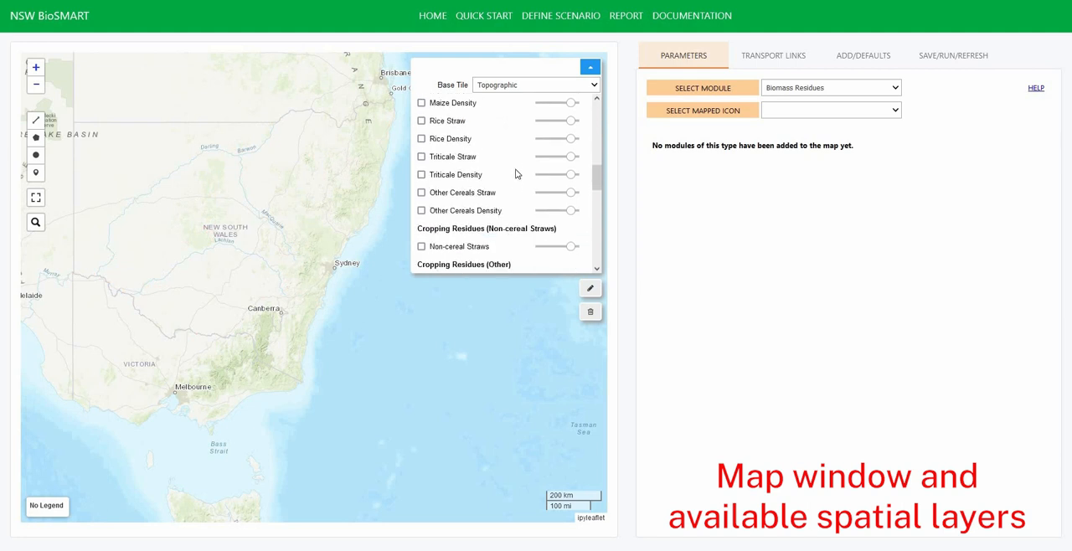
scroll(515, 167, "down", 4)
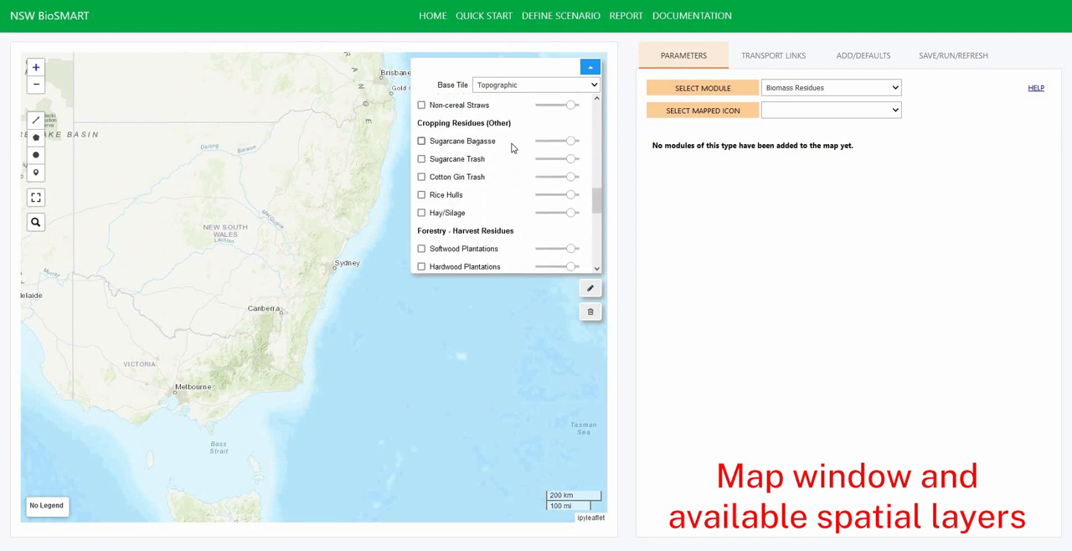
left_click(515, 150)
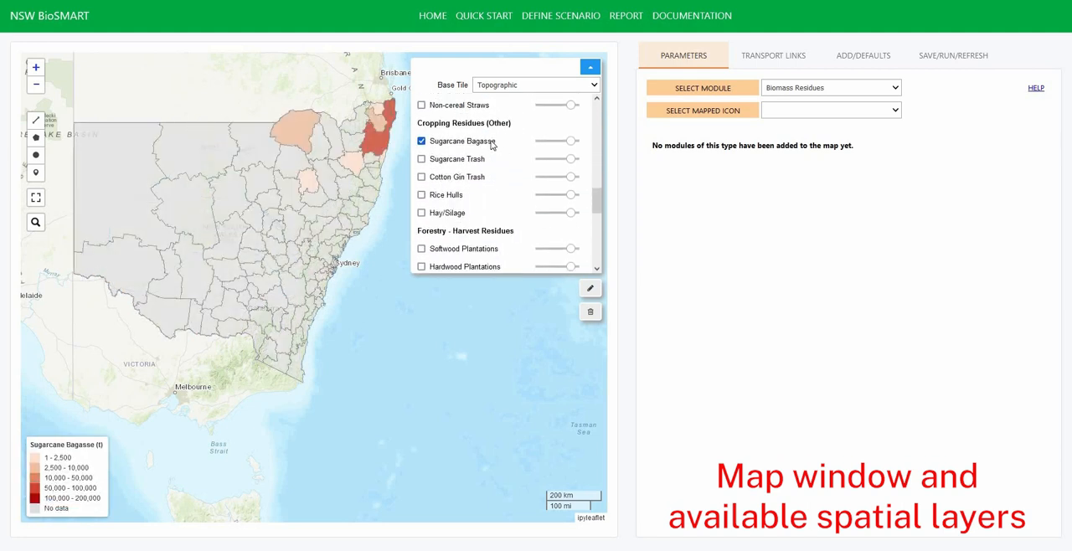
left_click(493, 144)
- Preview the Softwood Sawmills layer and the Potential Lands layer for woody crops on the map
scroll(505, 172, "down", 3)
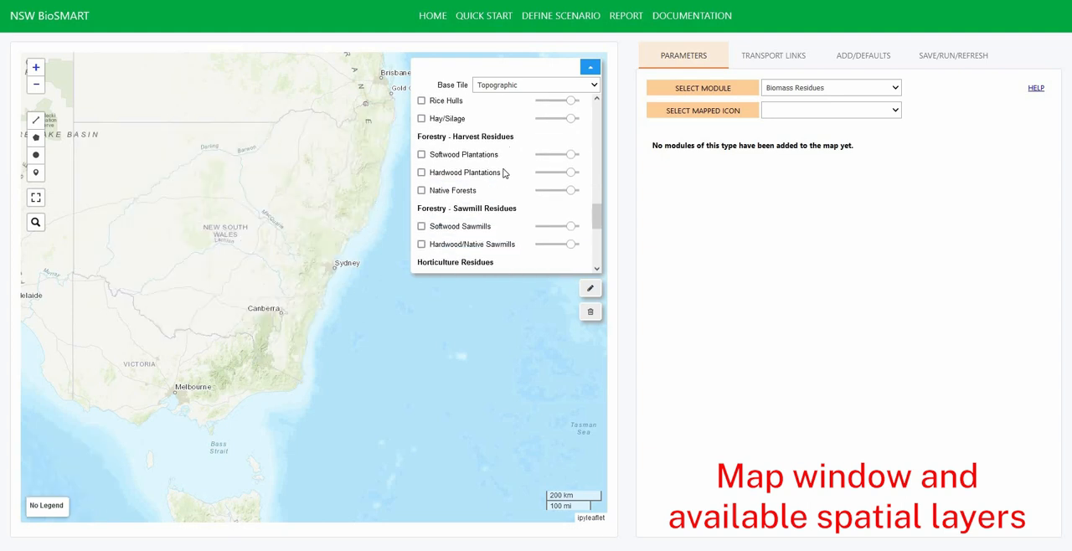
scroll(505, 173, "down", 1)
left_click(511, 179)
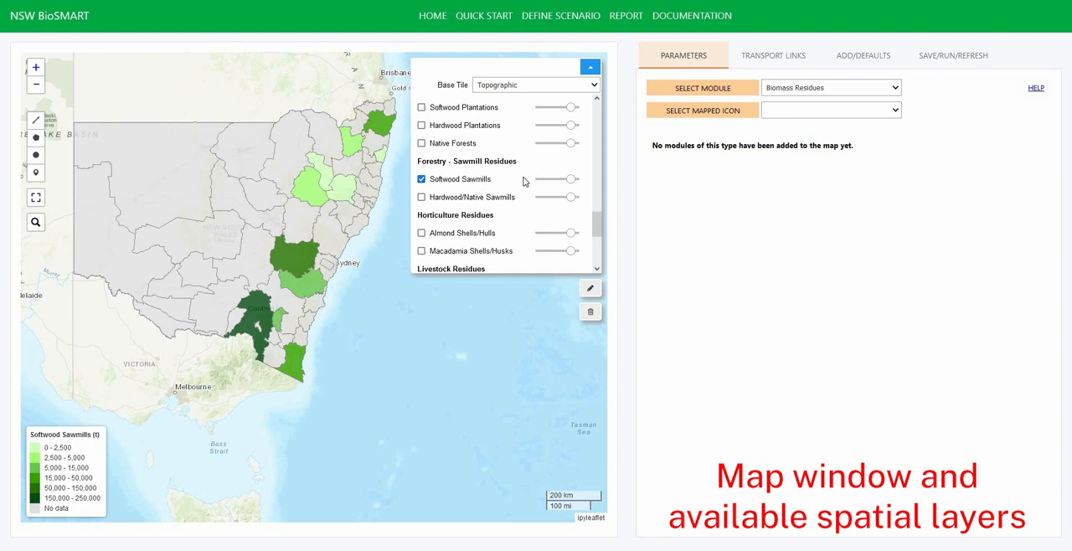
left_click(519, 185)
scroll(517, 186, "down", 4)
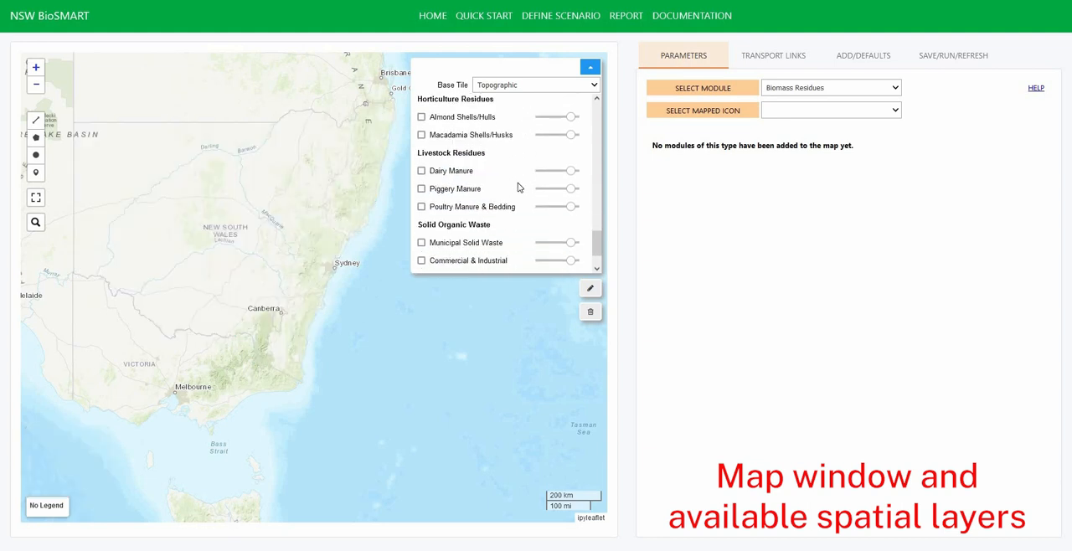
scroll(213, 278, "up", 3)
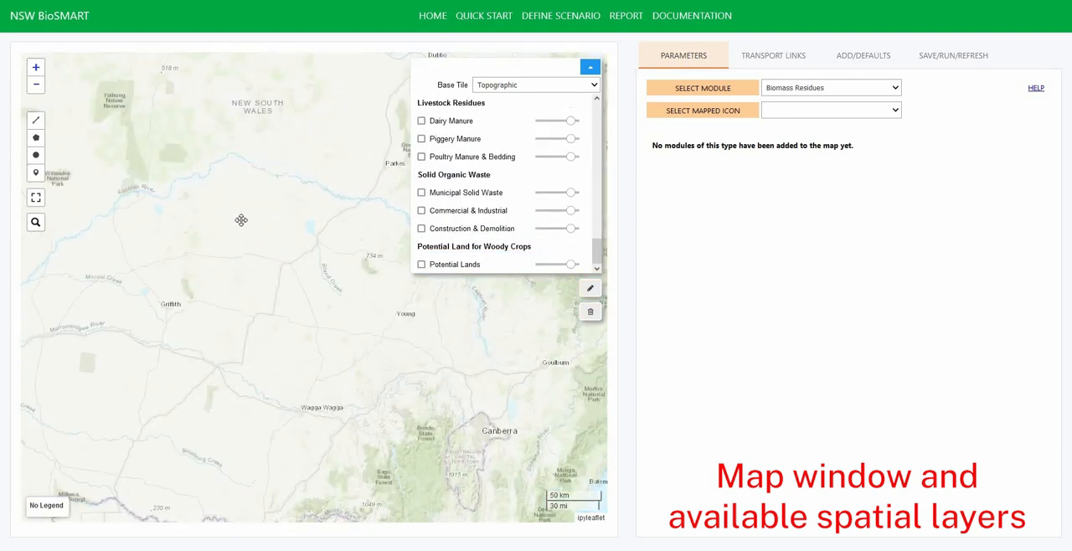
left_click(507, 266)
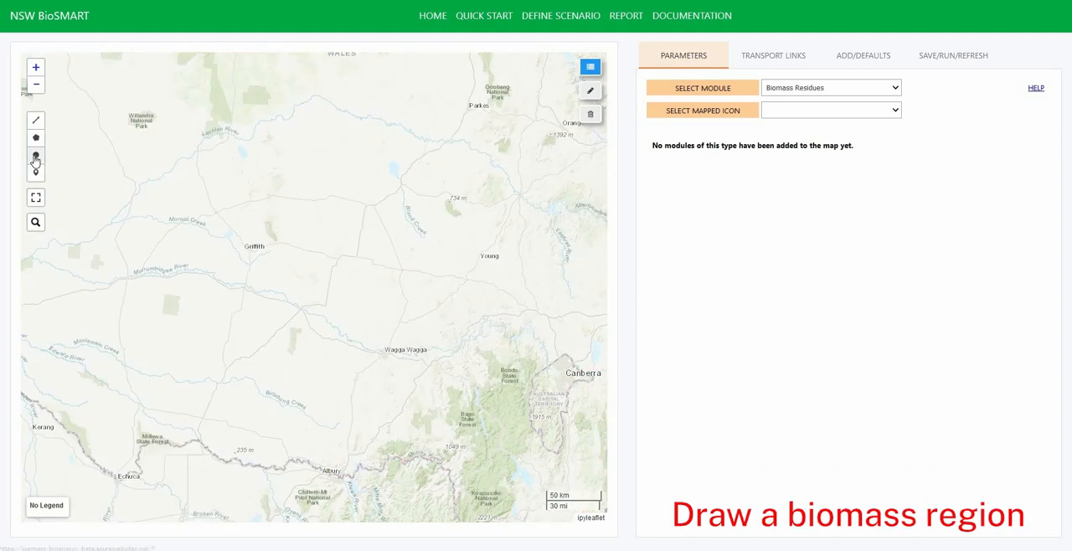
- Draw a circular Biomass Residue Region centred on Griffith and name it Biomass Circle
left_click(35, 154)
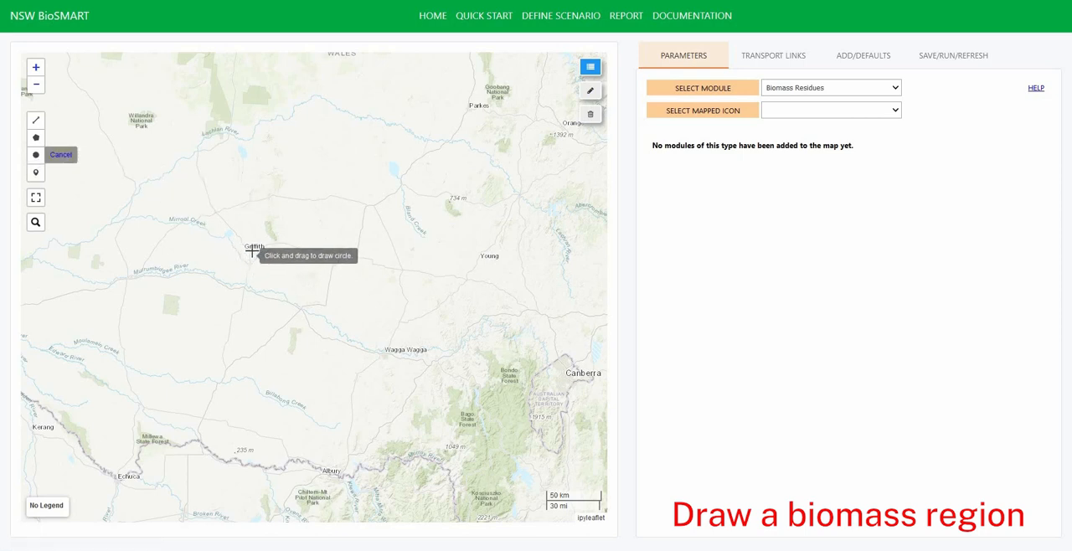
mouse_move(252, 250)
left_mouse_down()
mouse_move(359, 306)
mouse_move(355, 296)
left_mouse_up()
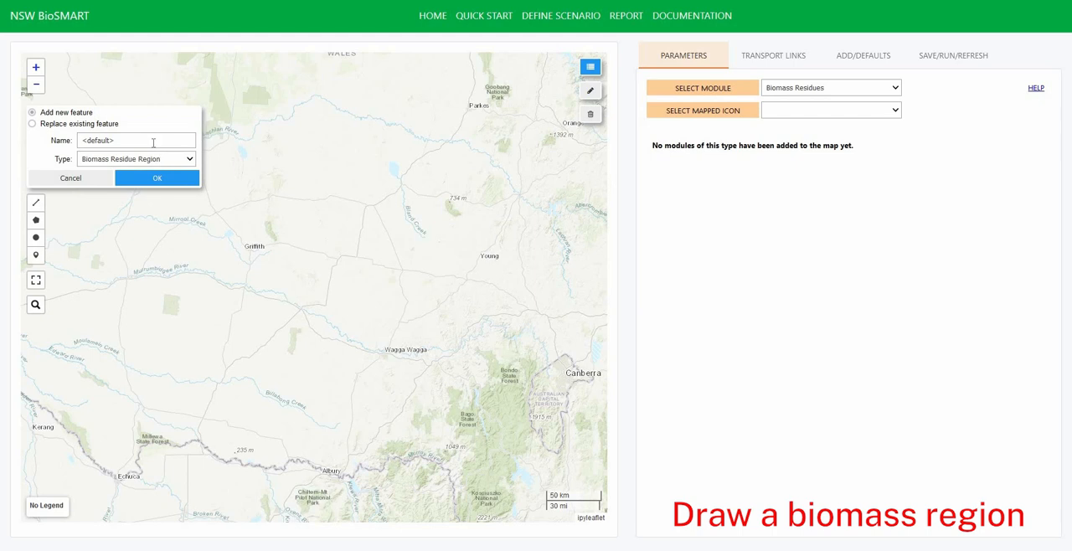
left_click(67, 134)
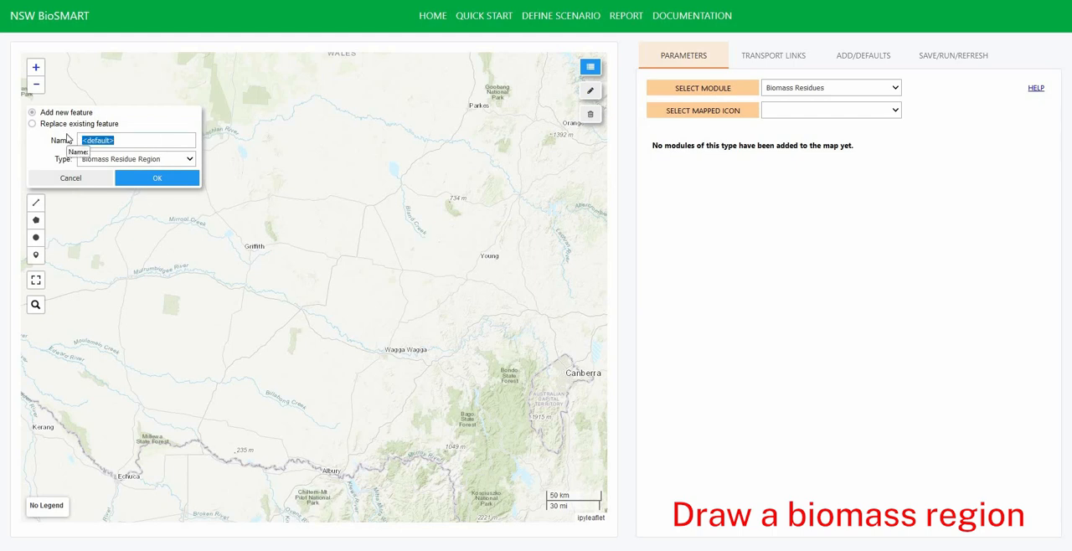
type("Biomass Circle")
left_click(154, 177)
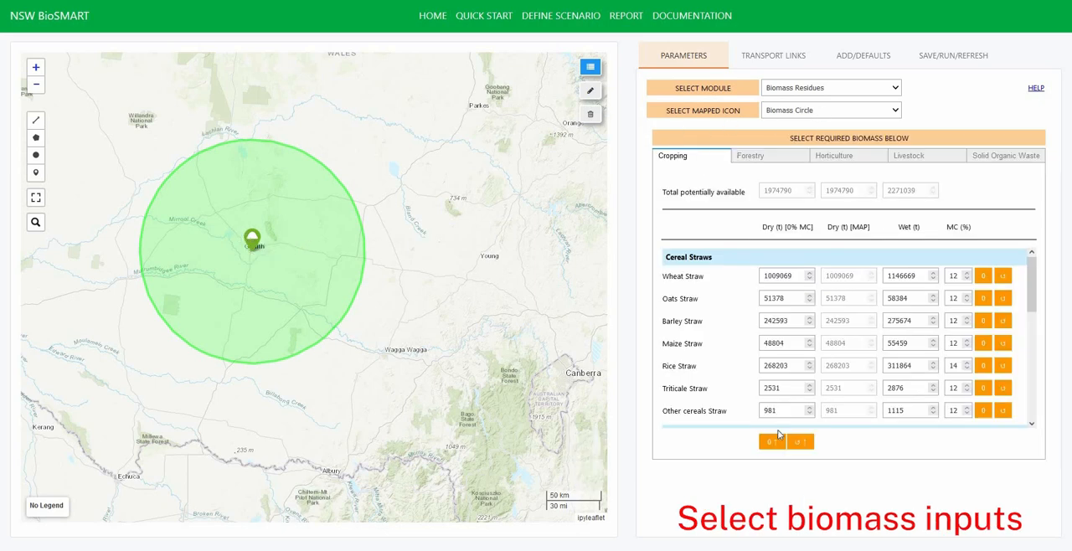
- Try zeroing and restoring all cropping residue amounts, and the Wheat Straw amount on its own
left_click(771, 442)
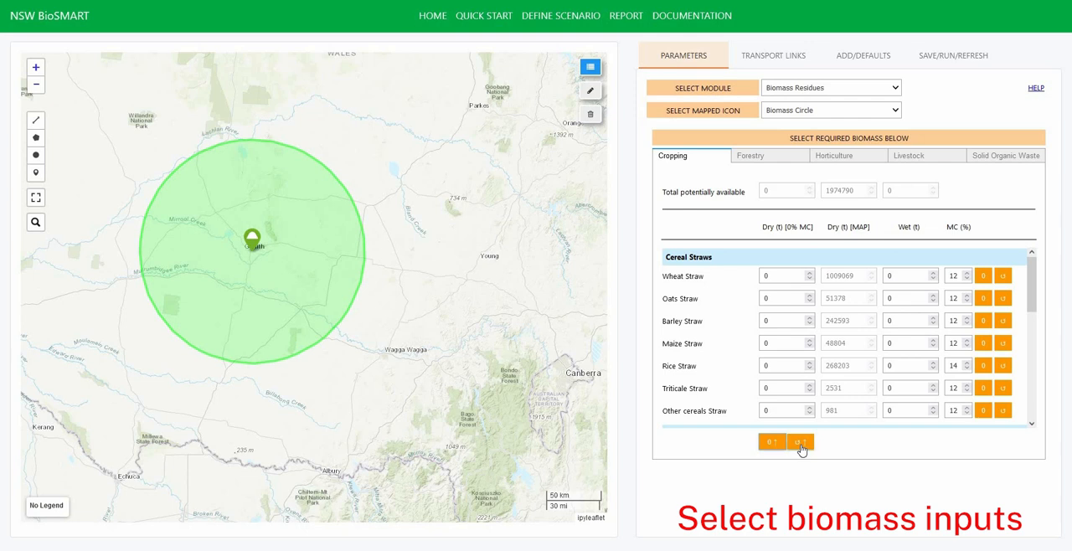
left_click(800, 443)
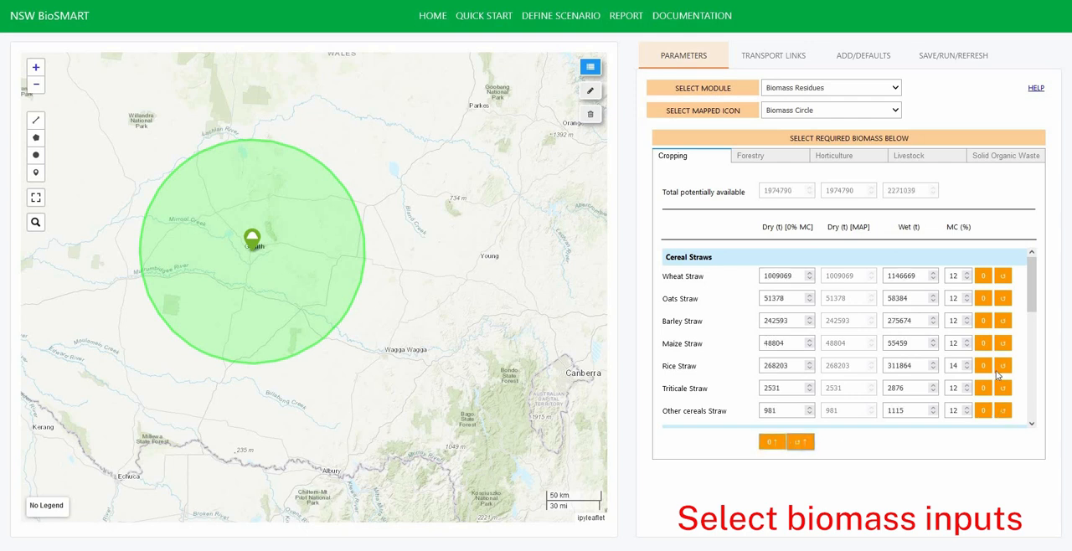
left_click(1003, 277)
left_click(1004, 279)
- Zero all cropping residues, and set the dry tonnage of Wheat Straw, Oats Straw and Barley Straw to 50000 each
left_click(768, 444)
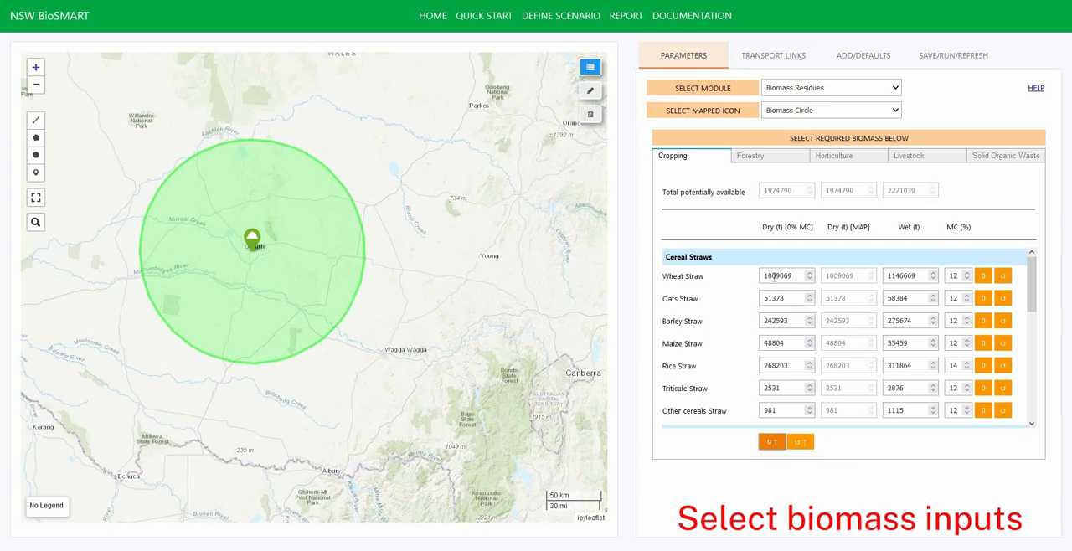
left_click(716, 286)
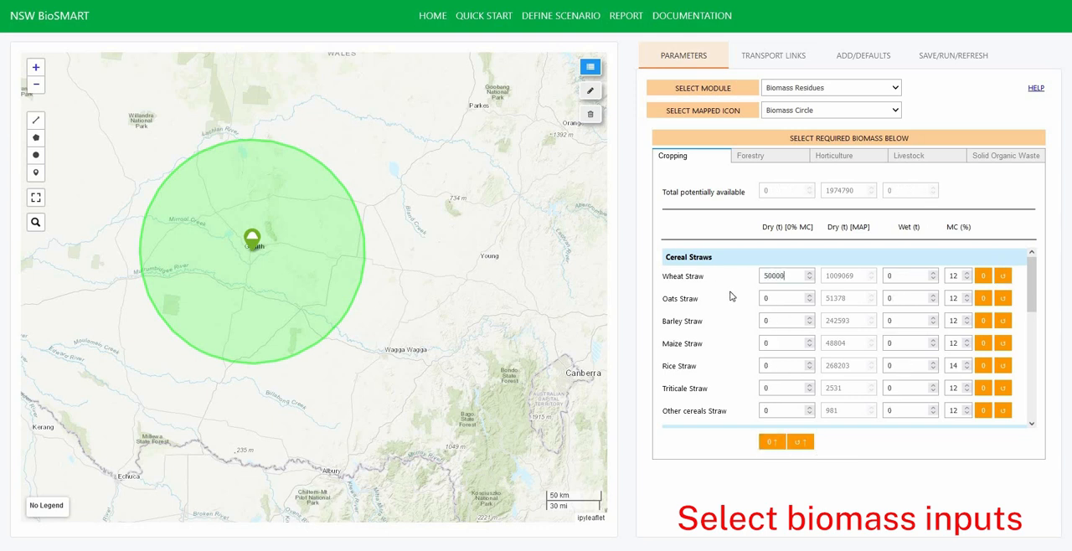
left_click(748, 299)
type("50000")
left_click(746, 323)
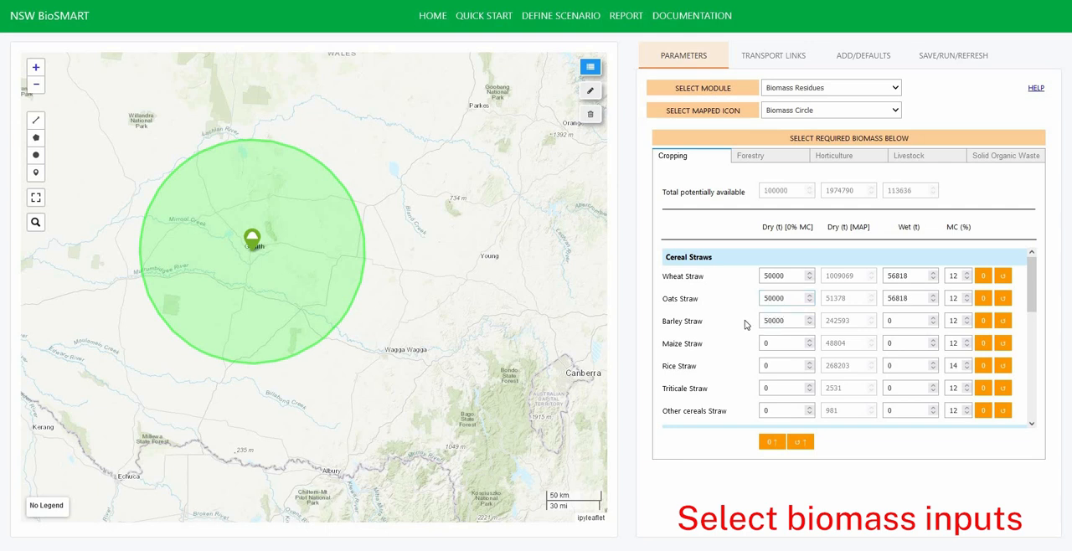
- Zero all Forestry, Horticulture, Livestock and Solid Organic Waste biomass amounts, and return to the Cropping inputs
left_click(764, 181)
left_click(773, 158)
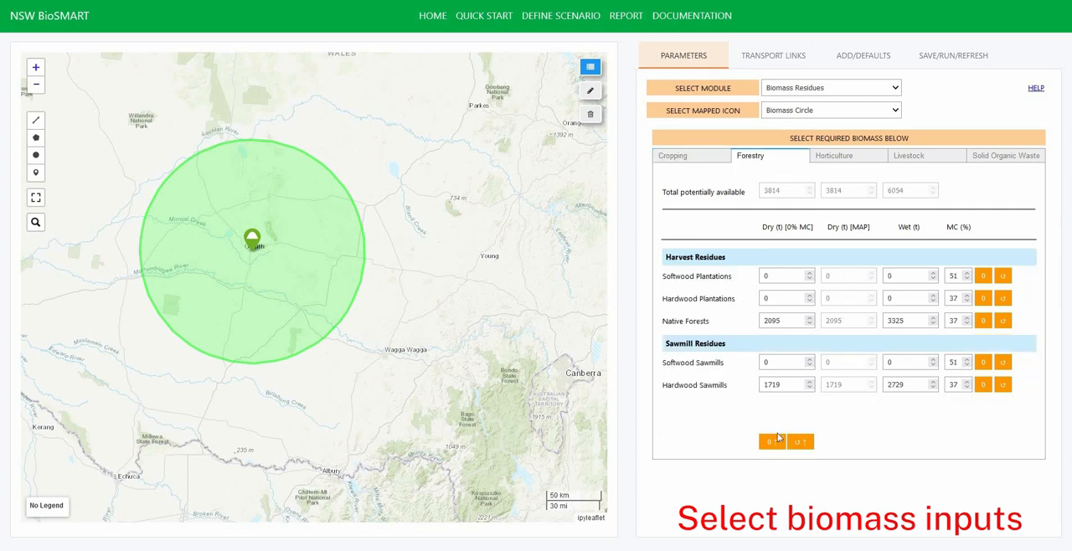
left_click(841, 156)
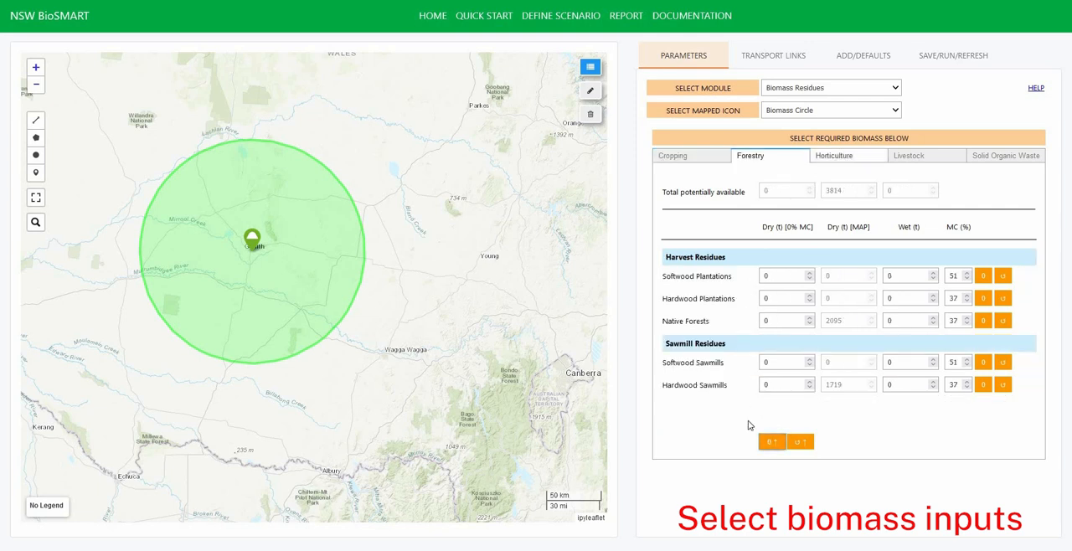
left_click(930, 158)
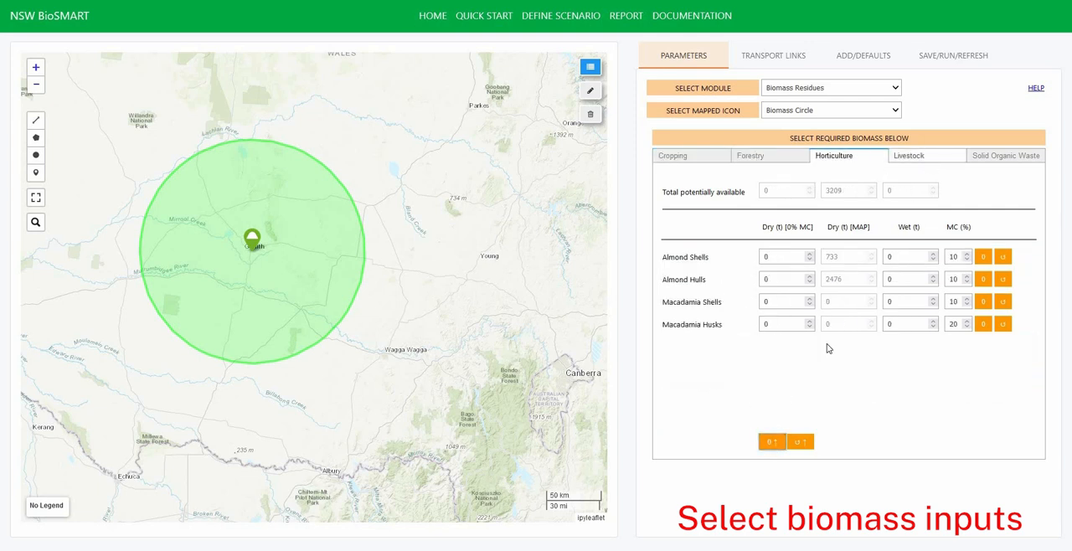
left_click(771, 442)
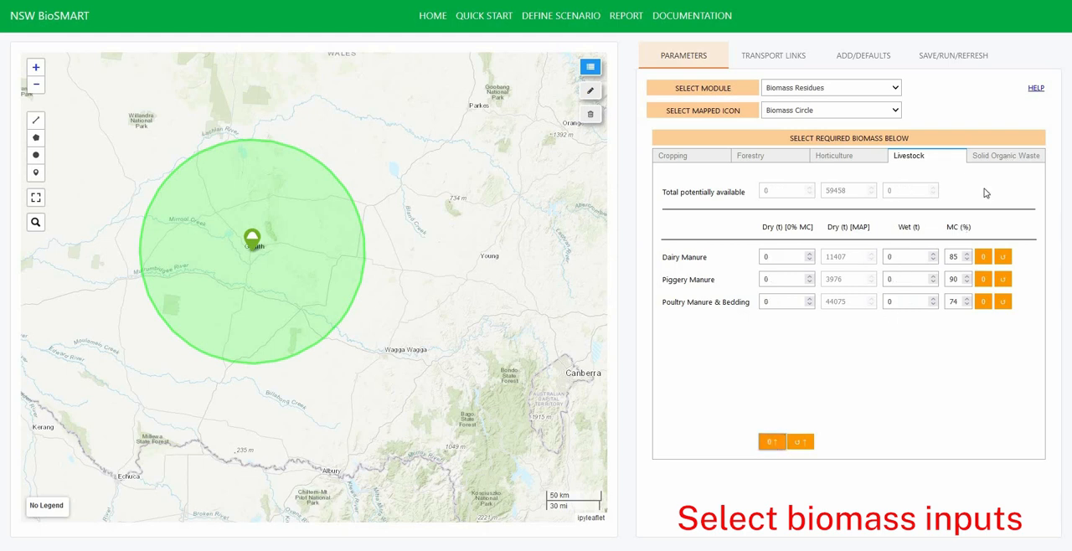
left_click(1005, 155)
left_click(772, 443)
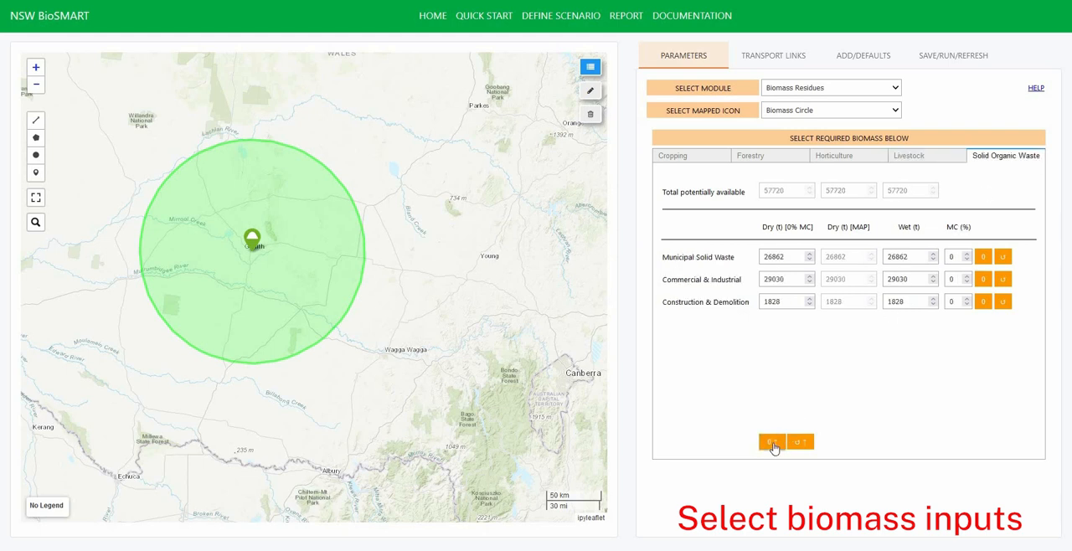
left_click(699, 156)
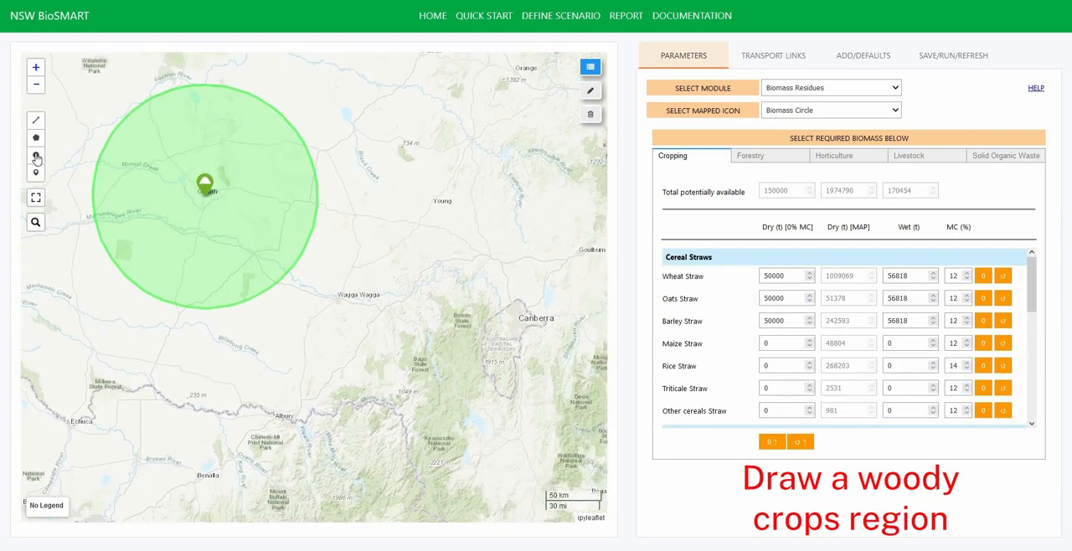
- Draw a circular Potential Woody Crop Region around Wagga Wagga, overlapping the biomass circle, and name it Woody Crops Circle
left_click(36, 157)
left_click_drag(337, 297, 413, 387)
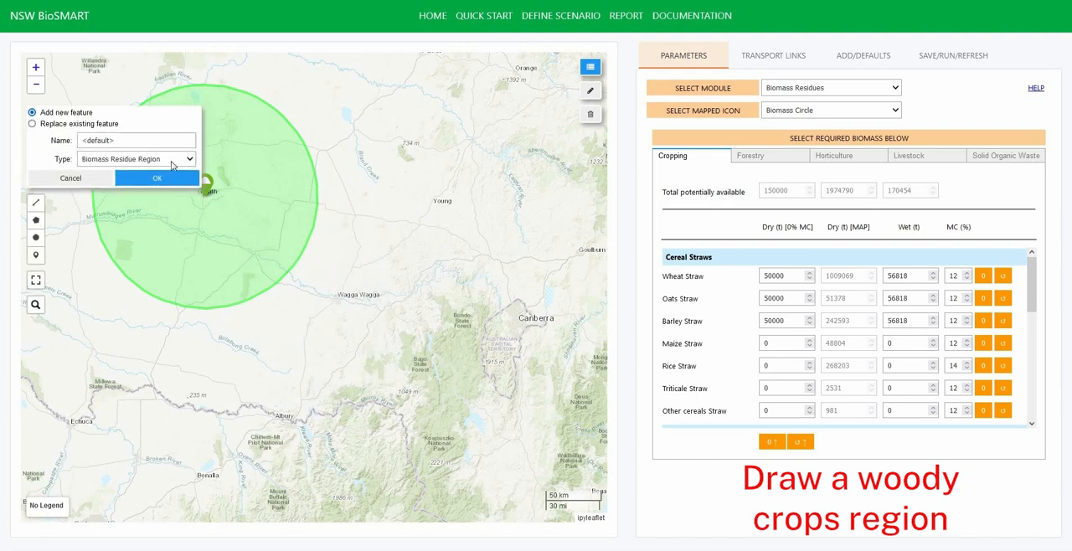
left_click(171, 161)
left_click(142, 191)
left_click_drag(115, 140, 78, 140)
type("Woody Crops Circle")
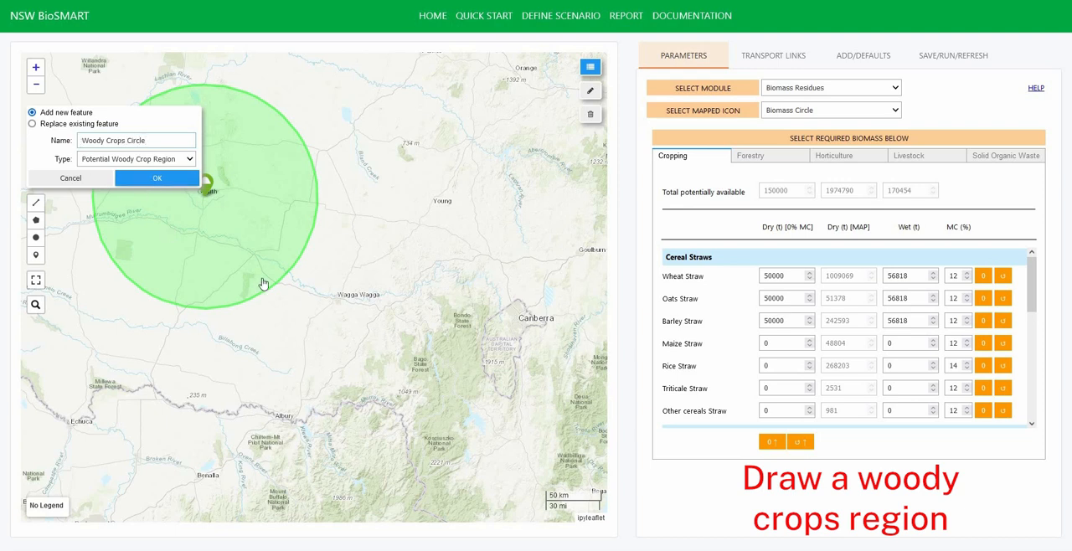
left_click(150, 178)
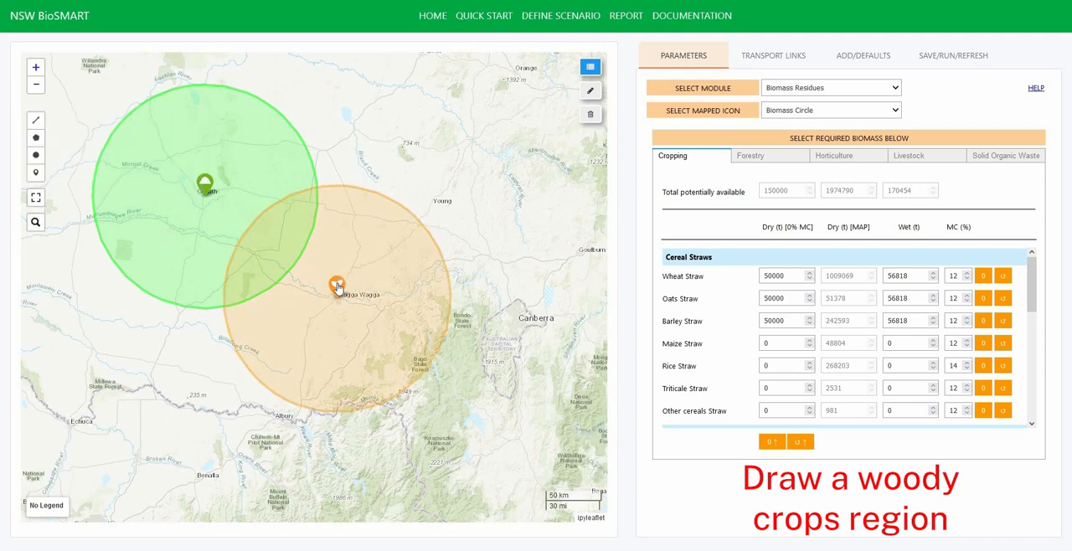
- Open the Potential Woody Crops parameters for Woody Crops Circle and include Potential Grazing (Pastures) land
left_click(804, 87)
left_click(803, 115)
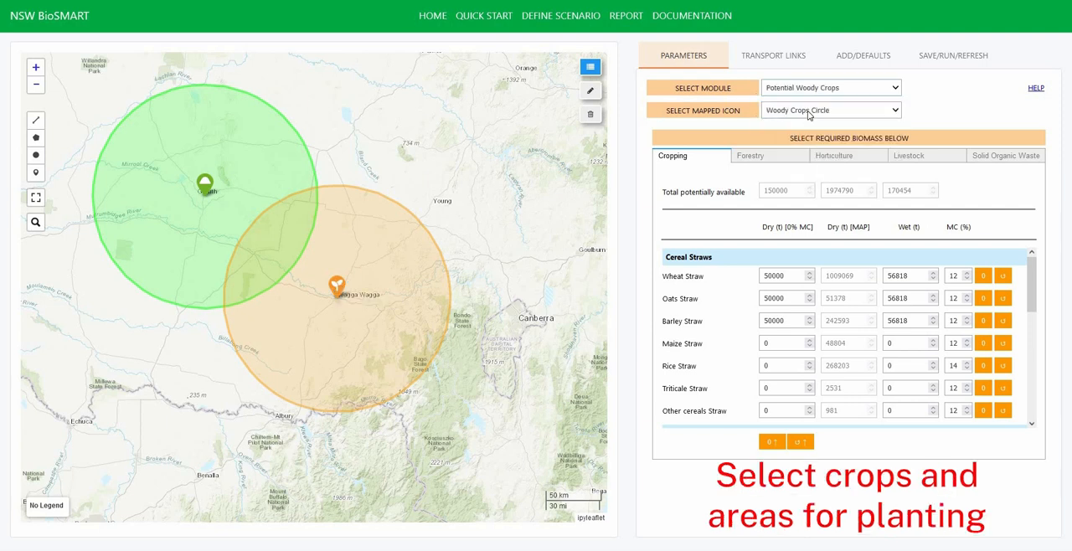
left_click(823, 226)
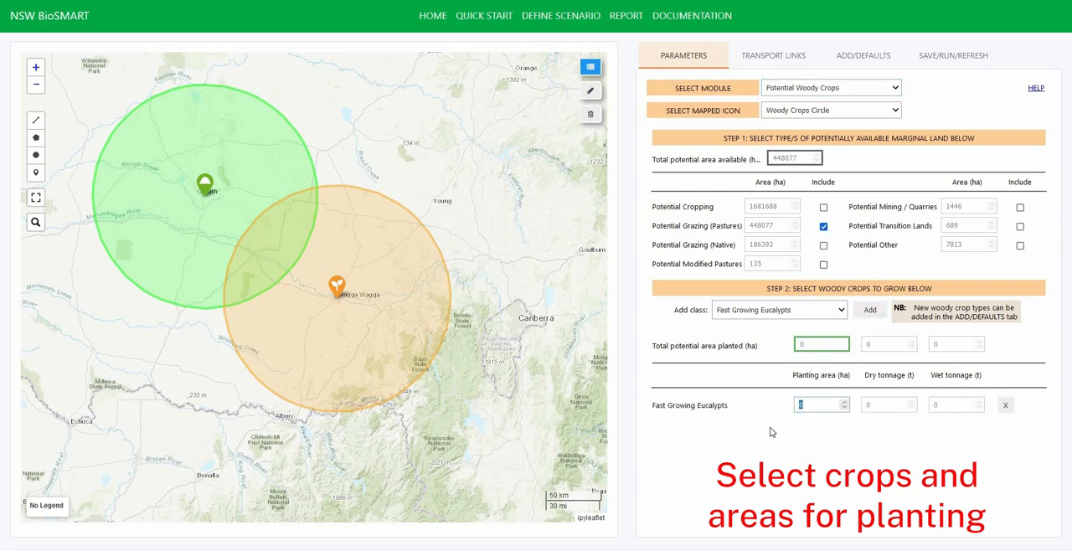
- Add Mallees to the woody crops grown in Woody Crops Circle, with a planting area of 100 ha
left_click(844, 313)
left_click(778, 343)
left_click(870, 313)
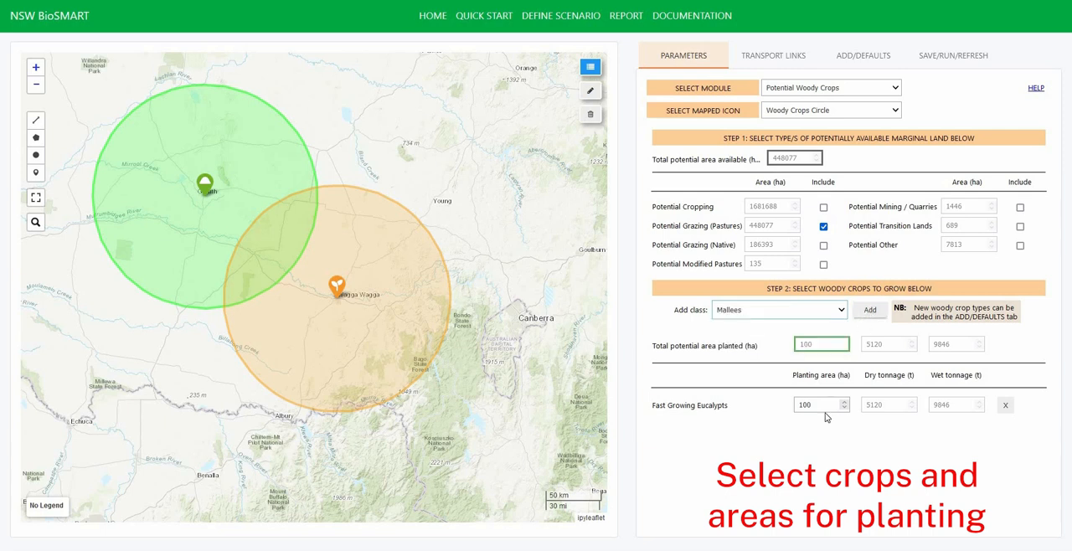
left_click_drag(820, 431, 774, 428)
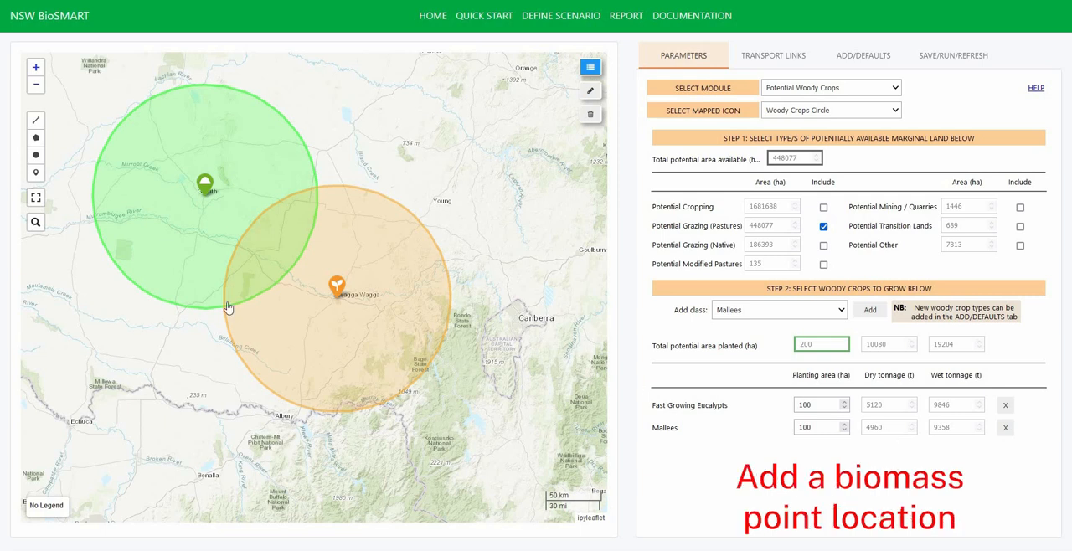
- Place a Biomass Residue Point on the map just outside the green circle to its northeast, and name it Biomass Point
left_click(36, 174)
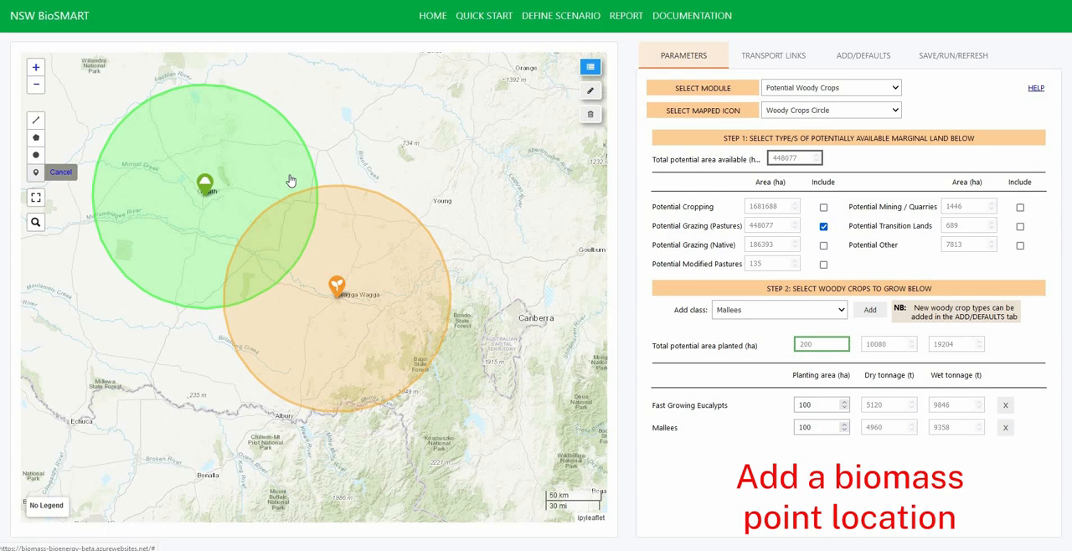
left_click(327, 138)
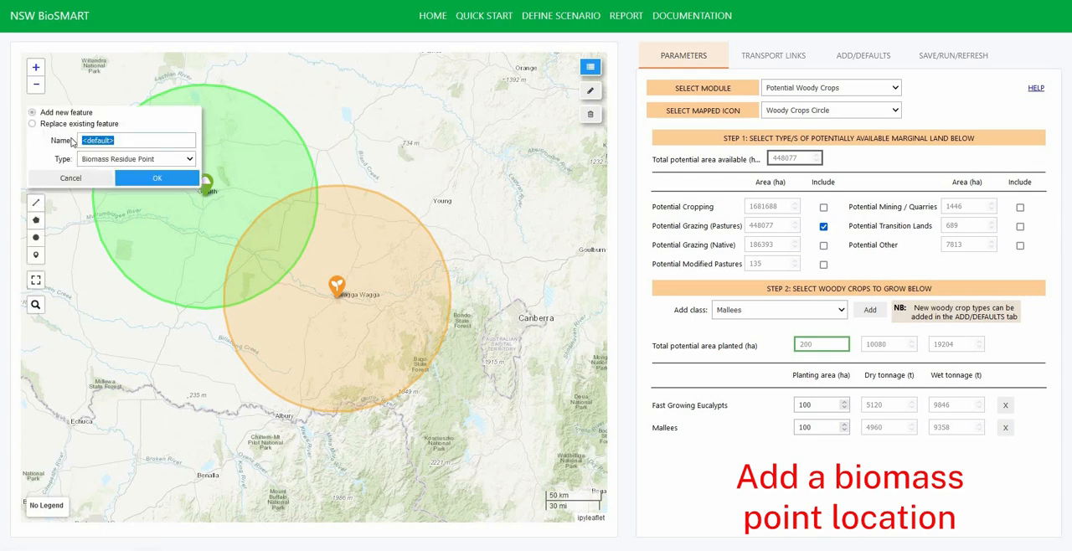
type("Biomass")
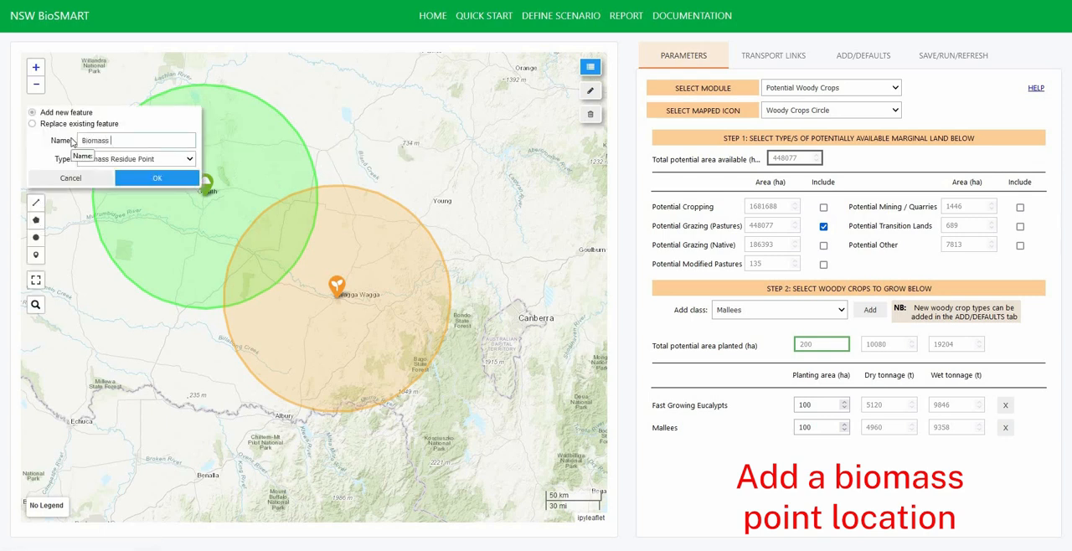
type(" Point")
key("Return")
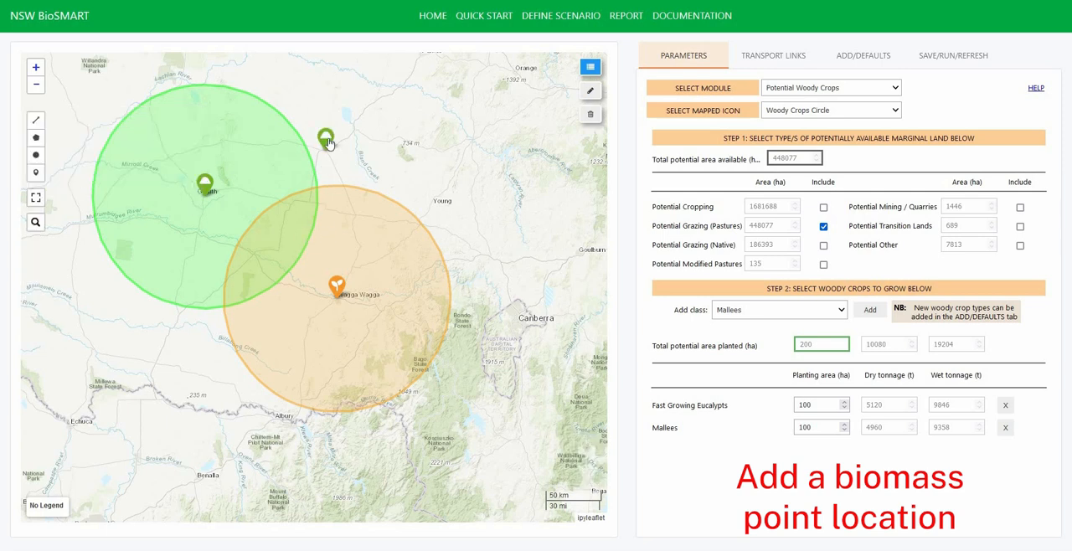
- Open the Biomass Residues parameters for Biomass Point and add Canola Straw with a dry tonnage of 1000
left_click(790, 90)
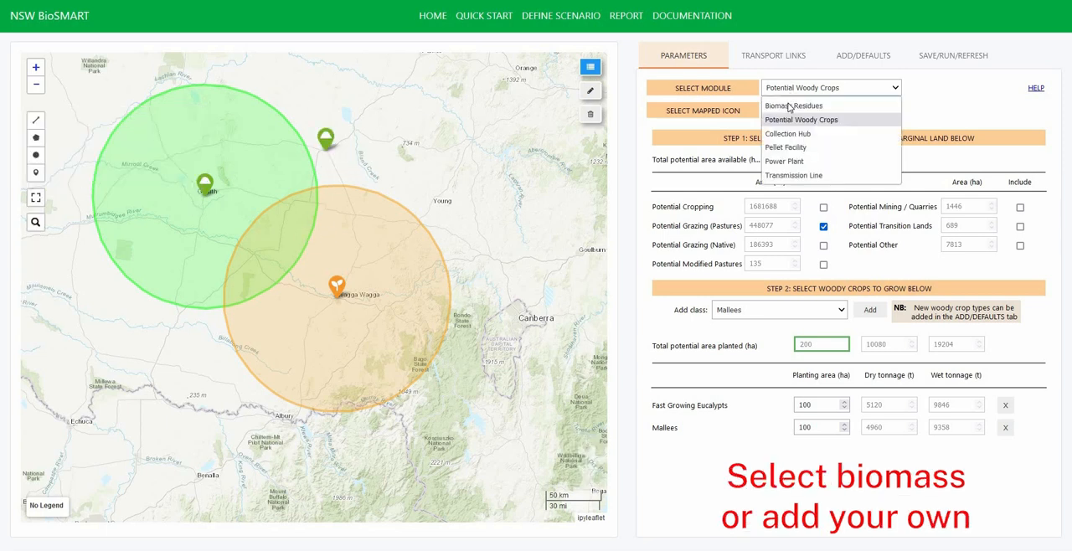
left_click(790, 105)
left_click(791, 110)
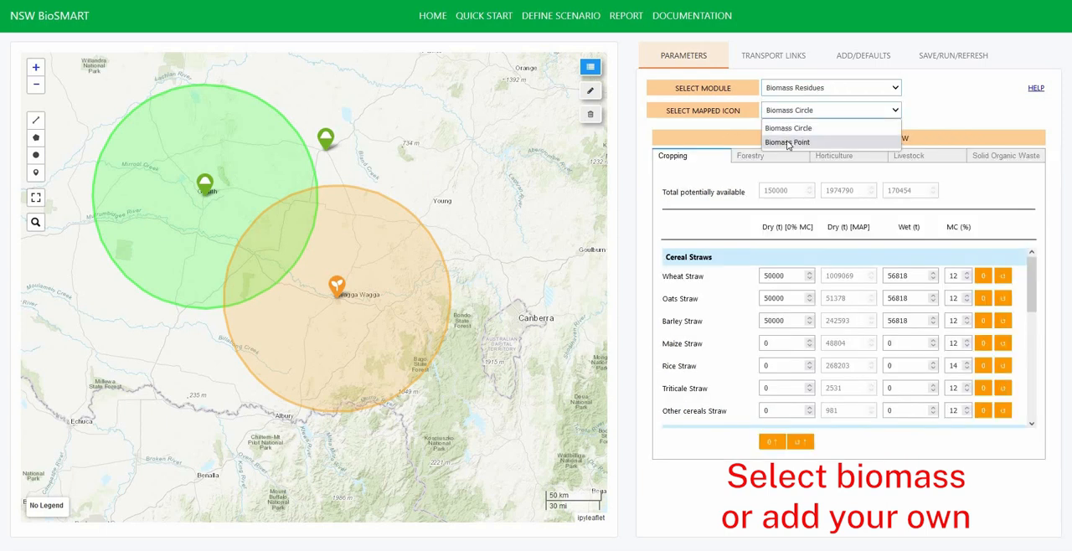
left_click(787, 143)
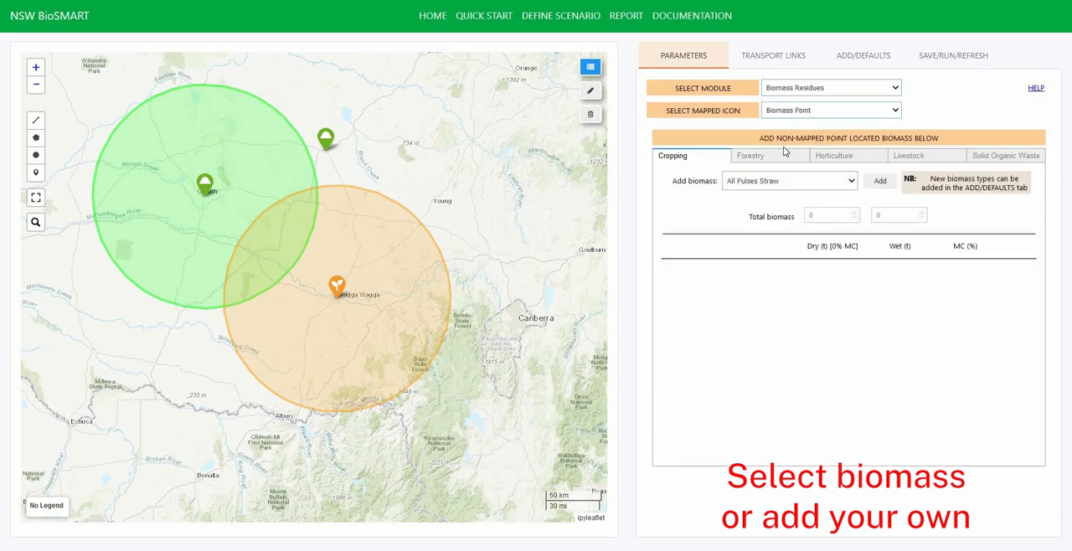
left_click(854, 181)
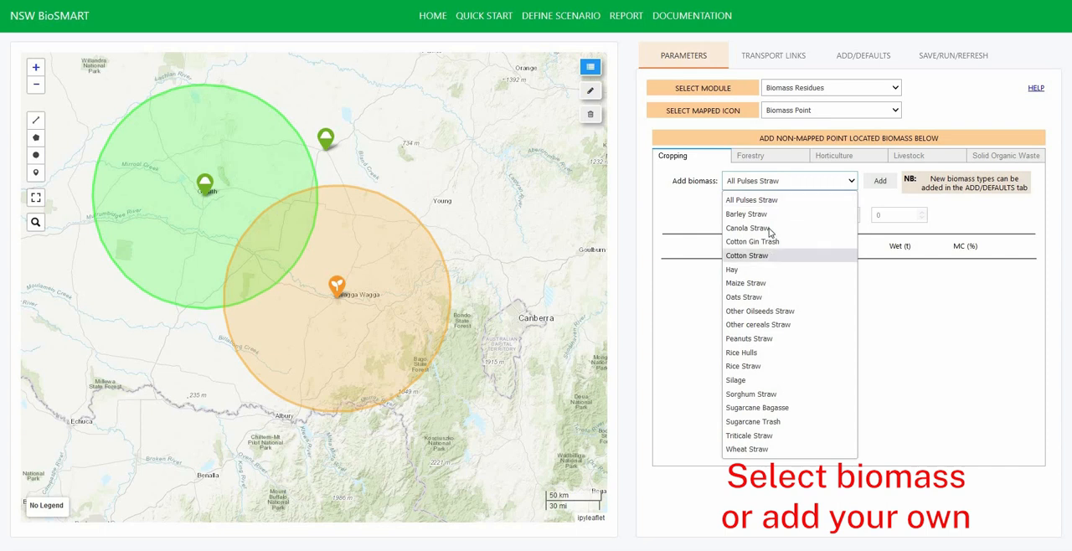
left_click(777, 227)
left_click(880, 180)
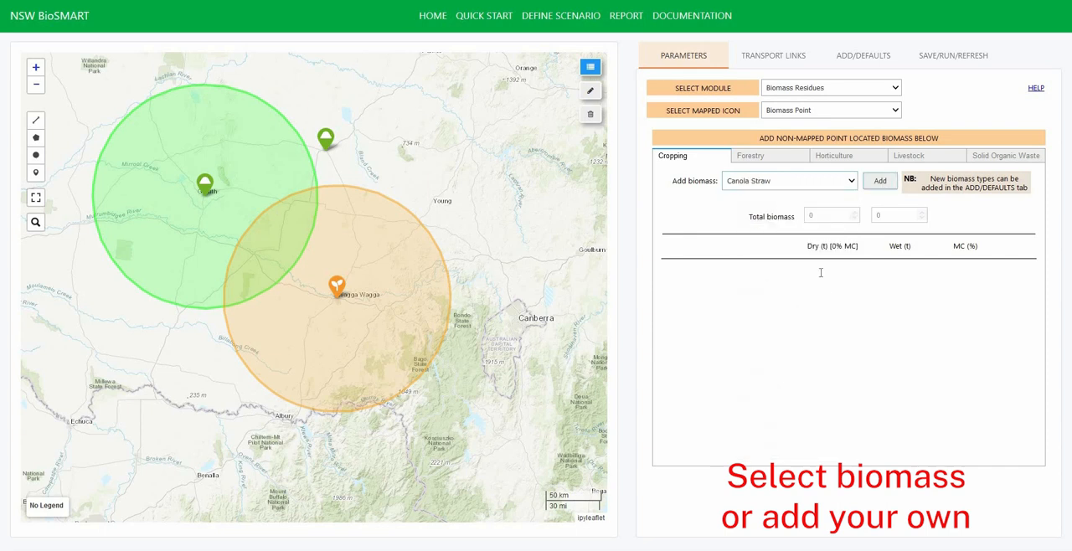
left_click(766, 338)
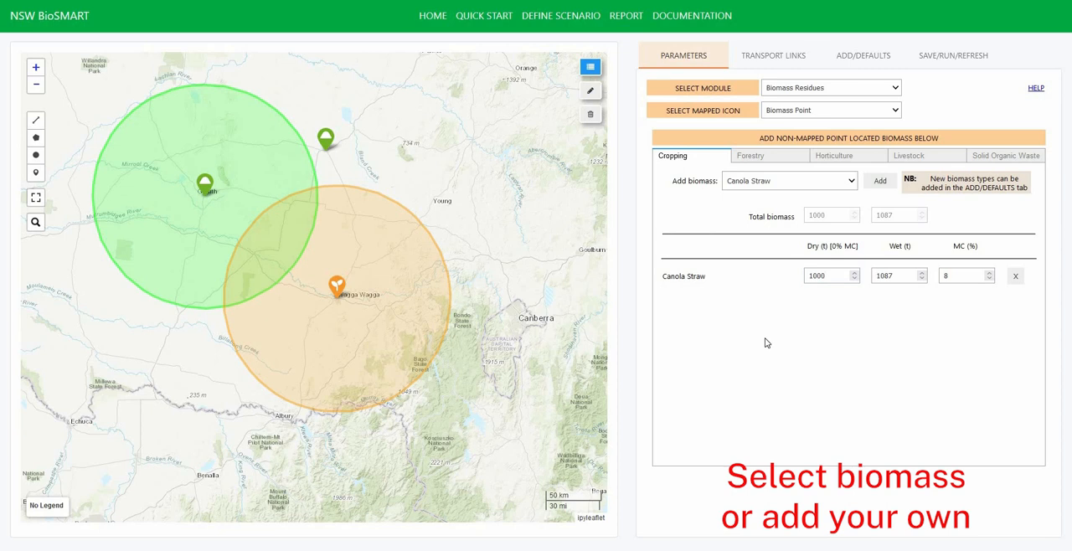
- Place a Potential Woody Crop Point on the map just northeast of Biomass Point, and name it Woody Crops Point
left_click(36, 174)
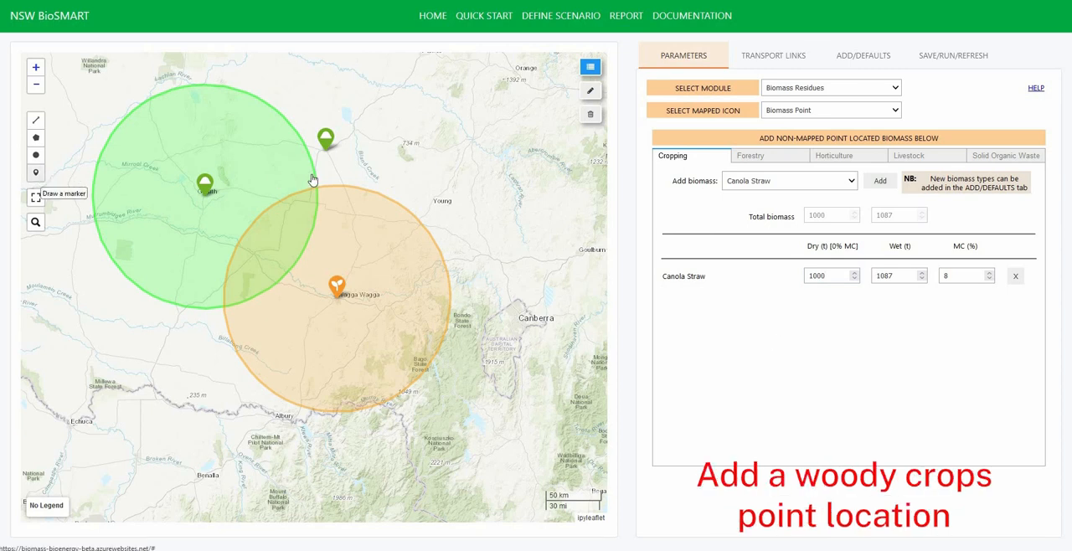
left_click(353, 128)
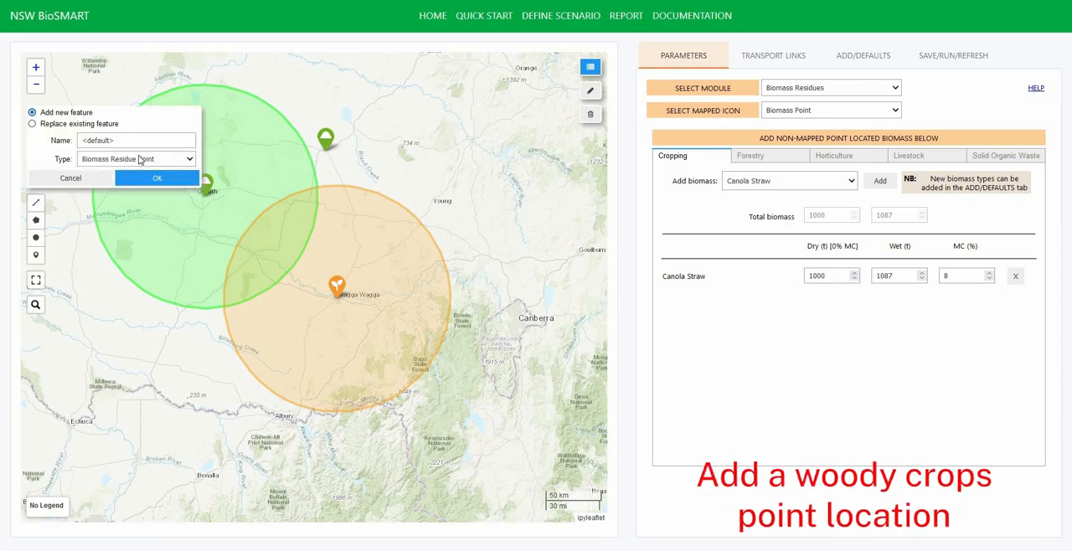
left_click(136, 158)
left_click(126, 184)
triple_click(83, 140)
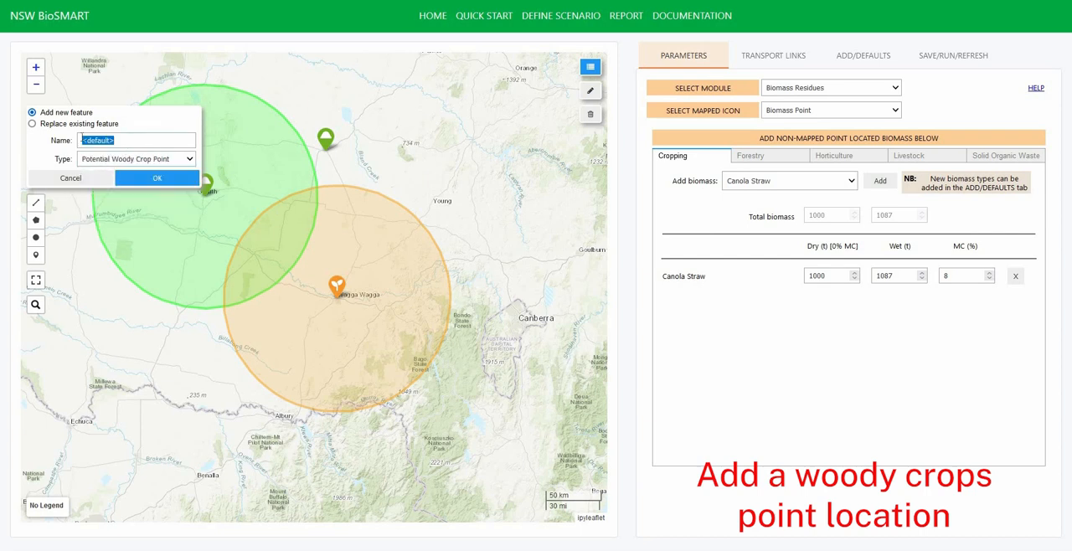
type("Woody Crops Point")
left_click(138, 178)
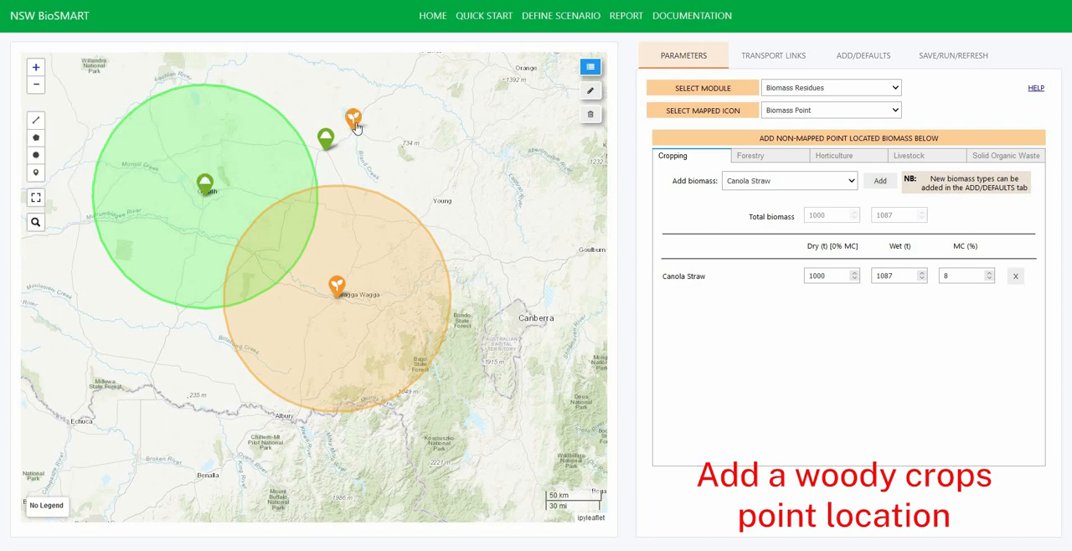
- Open the Potential Woody Crops parameters for Woody Crops Point and add Mallees with a planting area of 100 ha
left_click(788, 92)
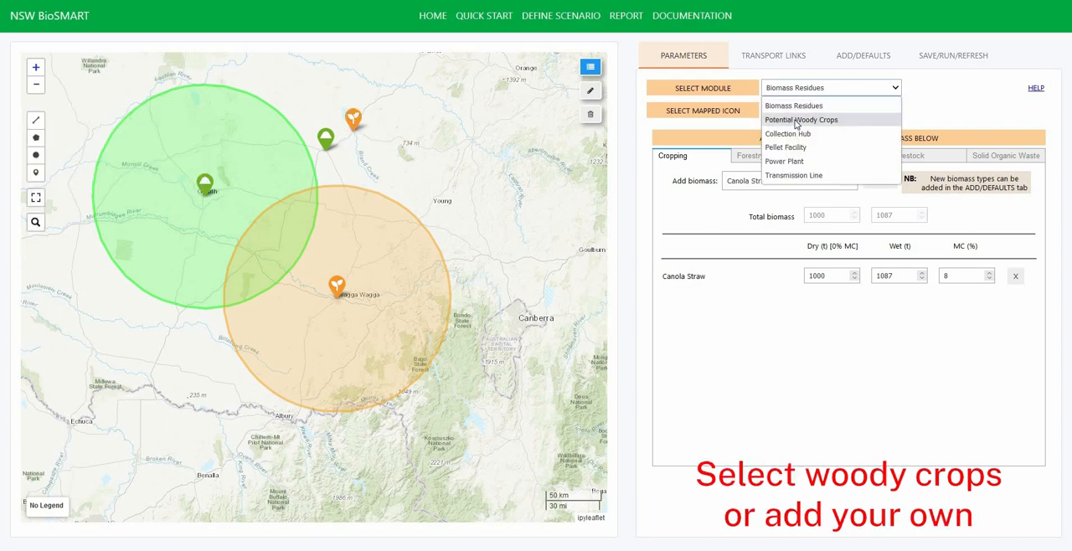
left_click(797, 120)
left_click(817, 109)
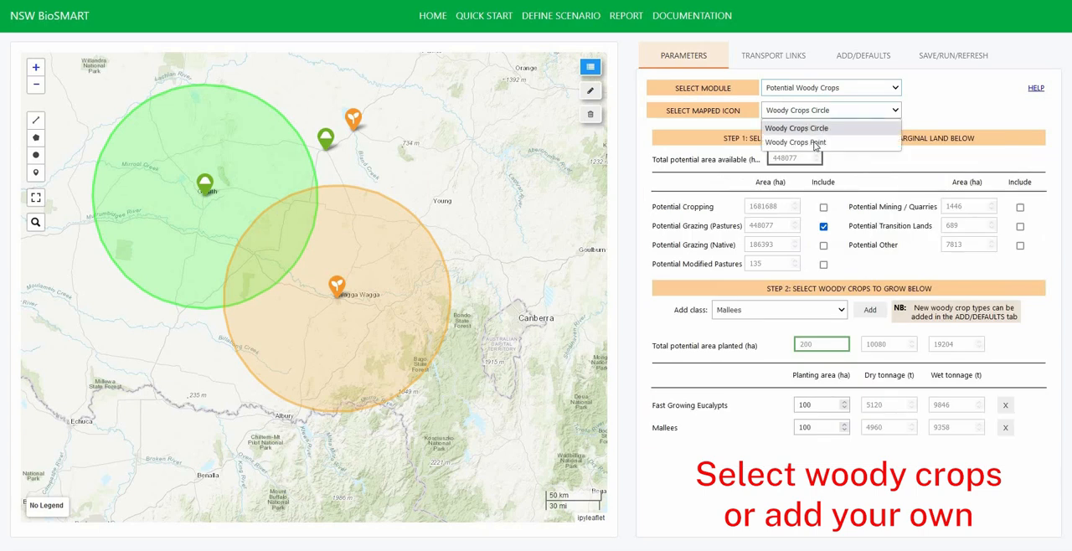
left_click(804, 139)
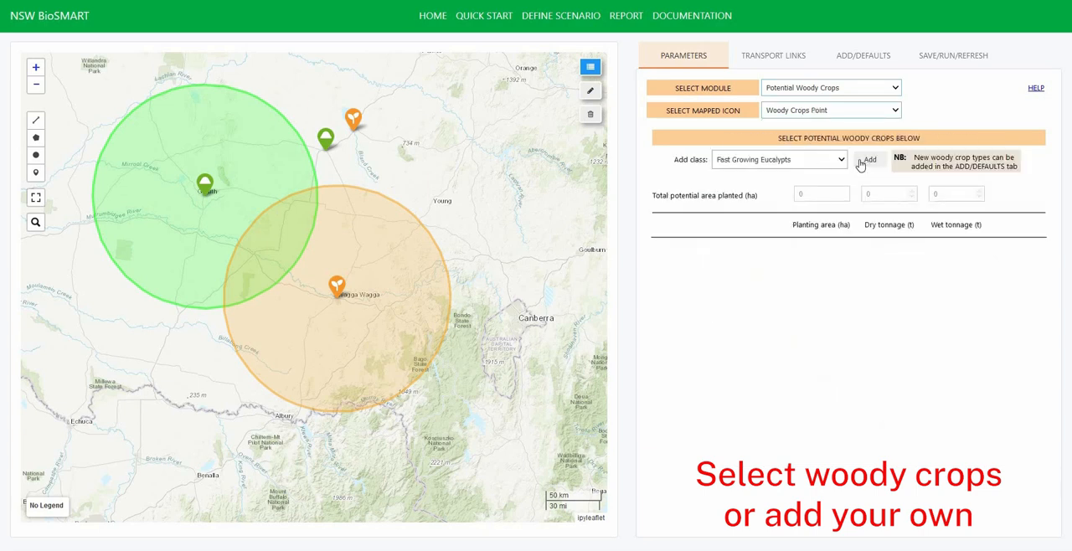
left_click(840, 160)
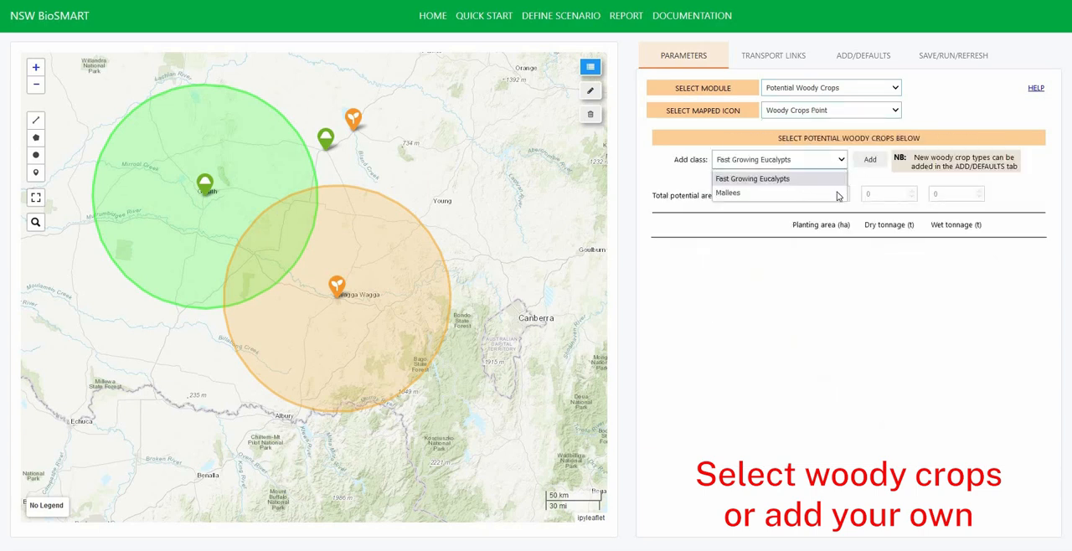
left_click(841, 194)
left_click(870, 159)
key("Tab")
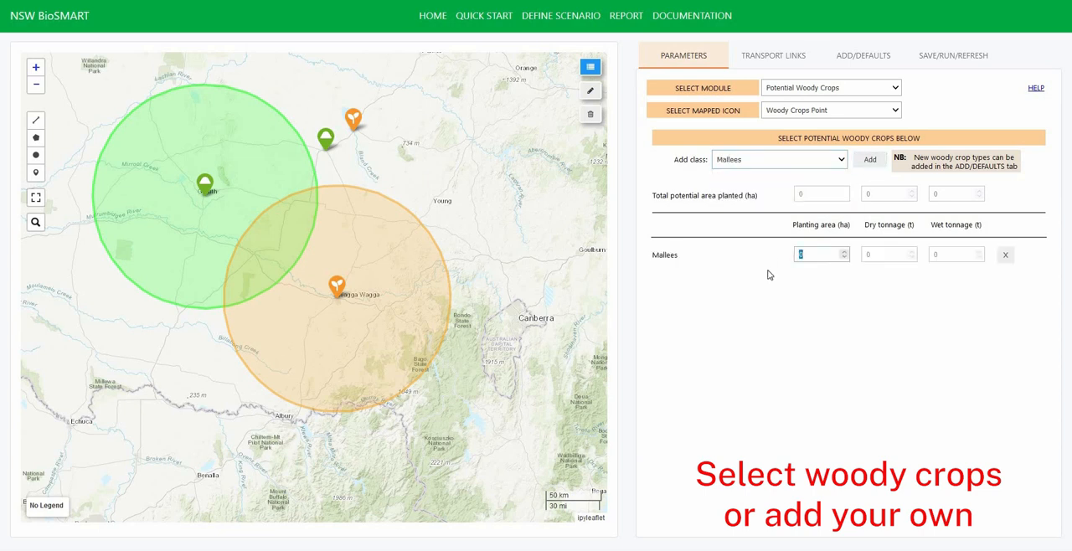
- Add a new woody crop type named Acacias to the Potential Woody Crops defaults, with a dry yield of 35 t/ha
left_click(858, 57)
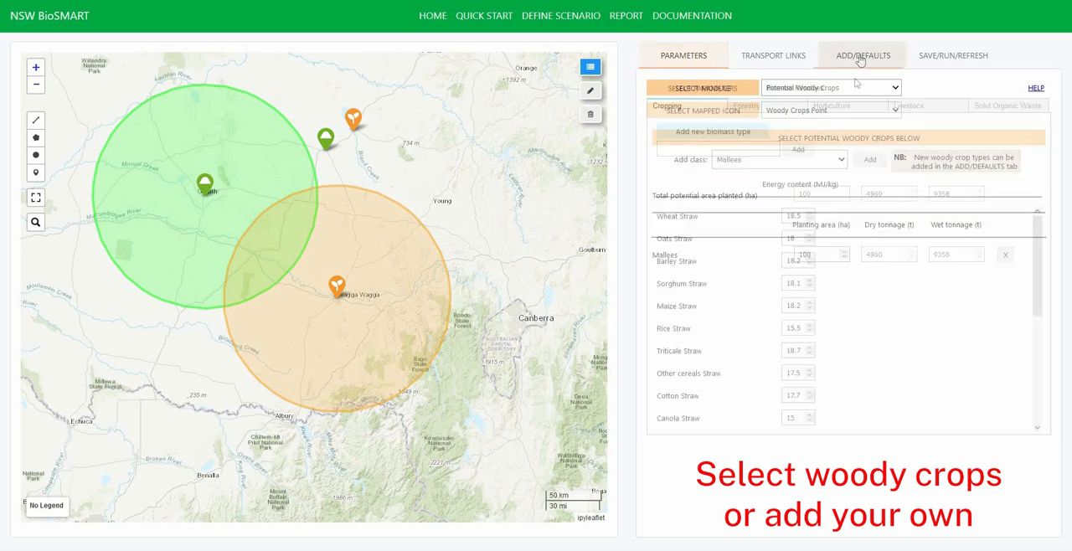
left_click(831, 87)
left_click(833, 117)
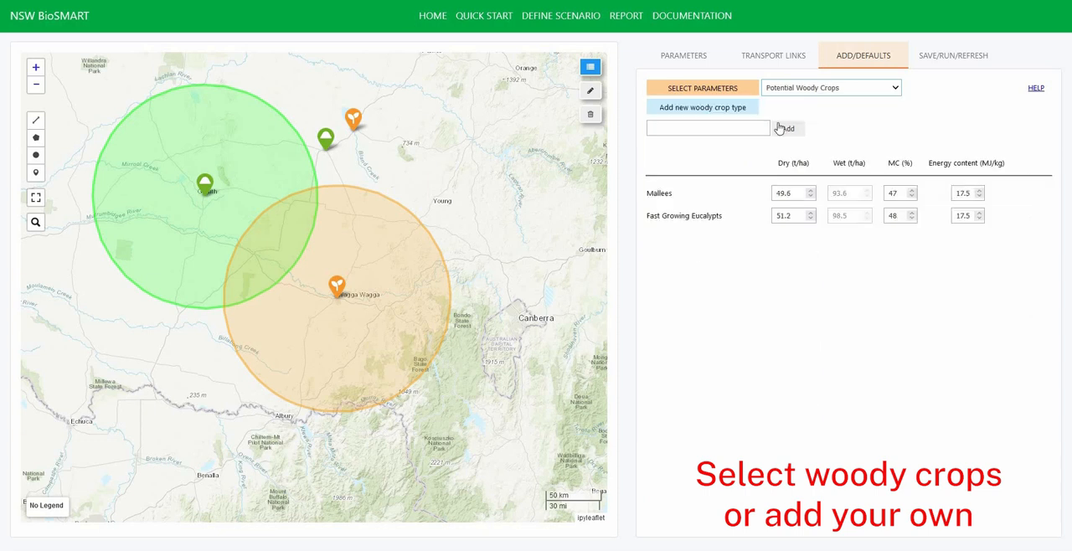
left_click(750, 128)
type("Acacias")
left_click(788, 129)
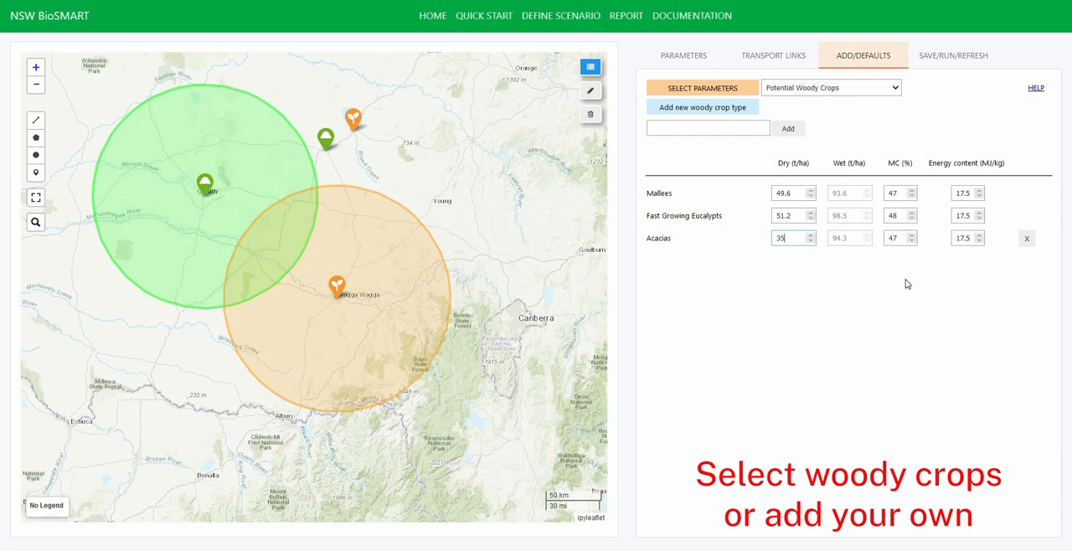
type("35")
key("Tab")
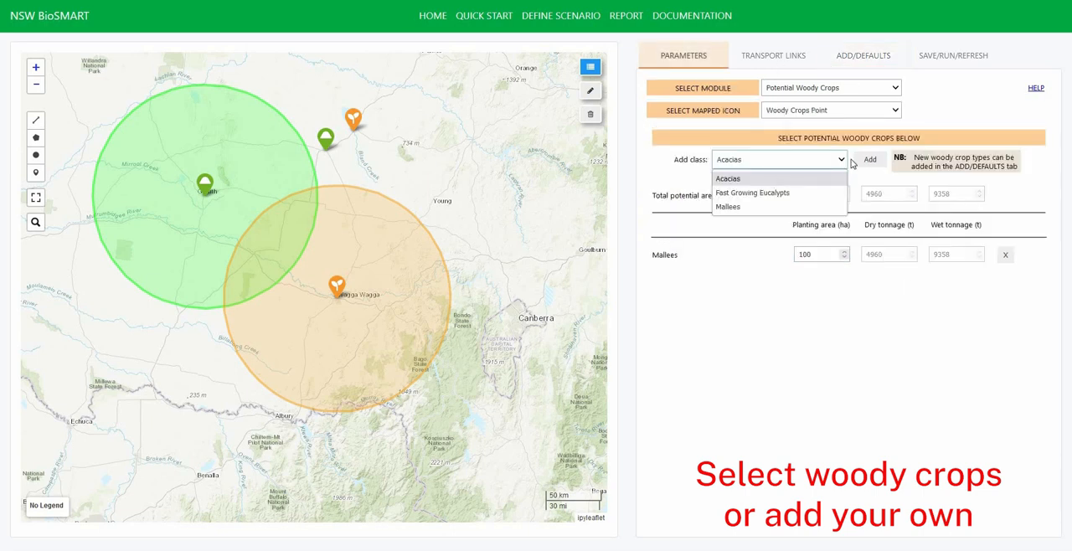
- Add Acacias to Woody Crops Point with a planting area of 100 ha
left_click(872, 162)
left_click(871, 161)
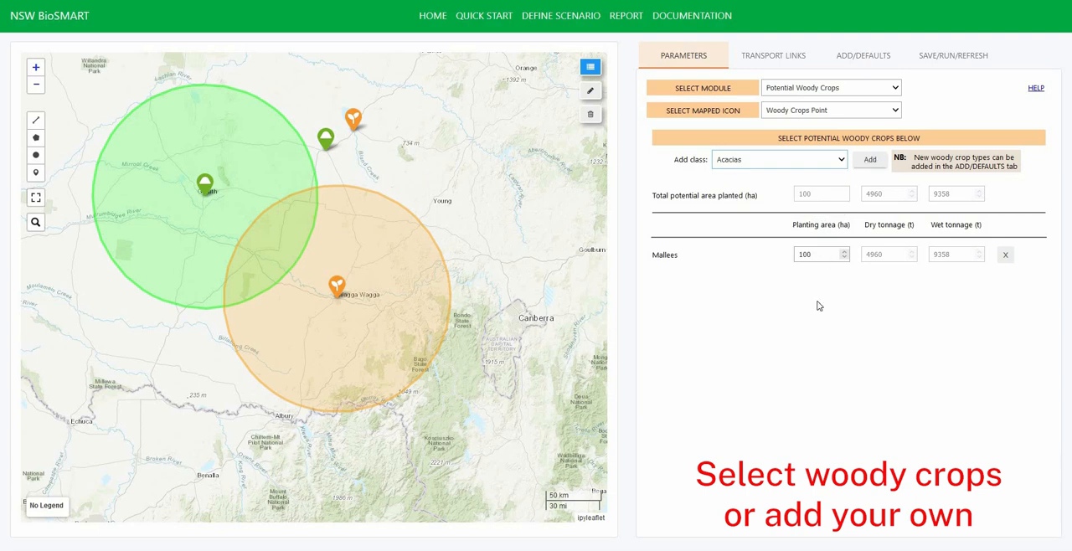
left_click(760, 311)
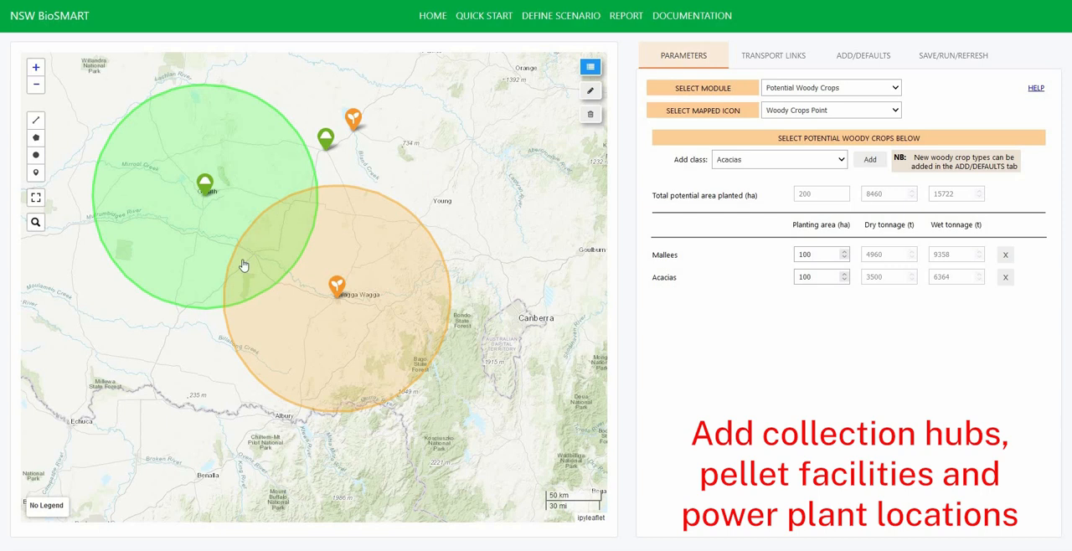
- Place a Collection Hub marker at Narrandera, within the overlap of the two circles
scroll(242, 264, "up", 3)
left_click(36, 173)
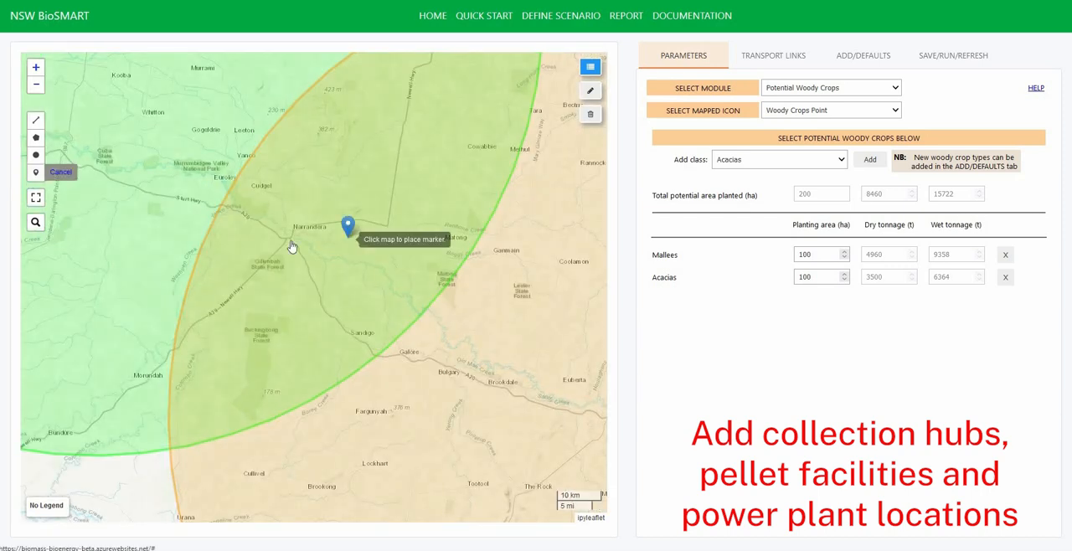
left_click(223, 226)
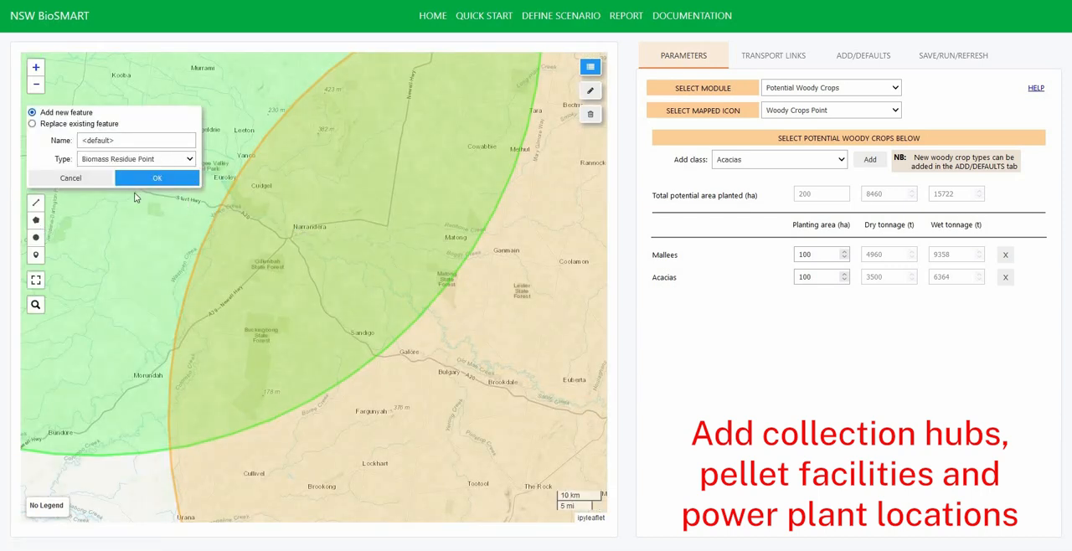
left_click(163, 159)
left_click(126, 206)
left_click(139, 178)
- Place a Pellet Facility marker at Ardlethan, within the overlap of the two circles, and name it Pellet
left_click_drag(272, 321, 239, 360)
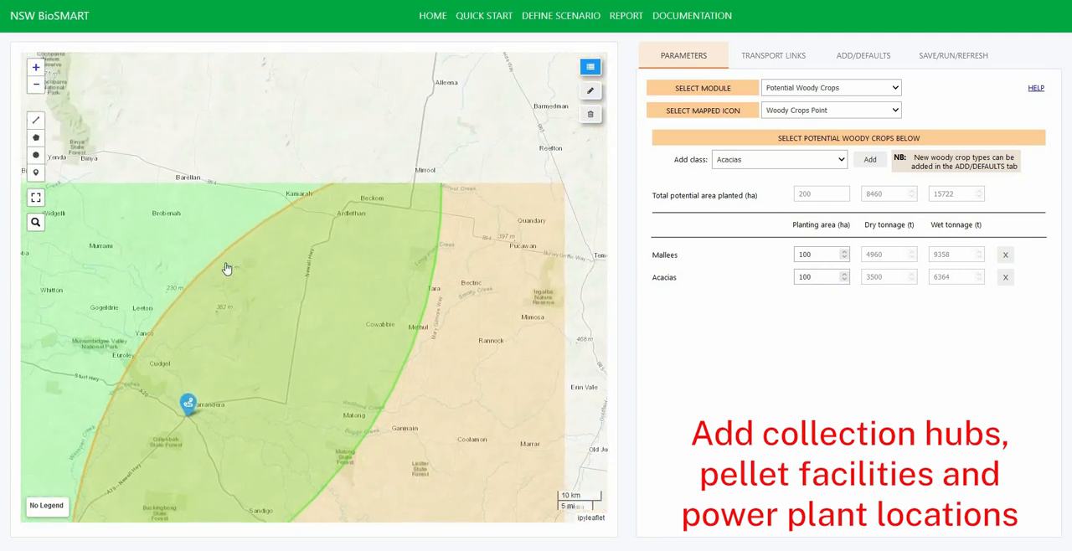
left_click(36, 173)
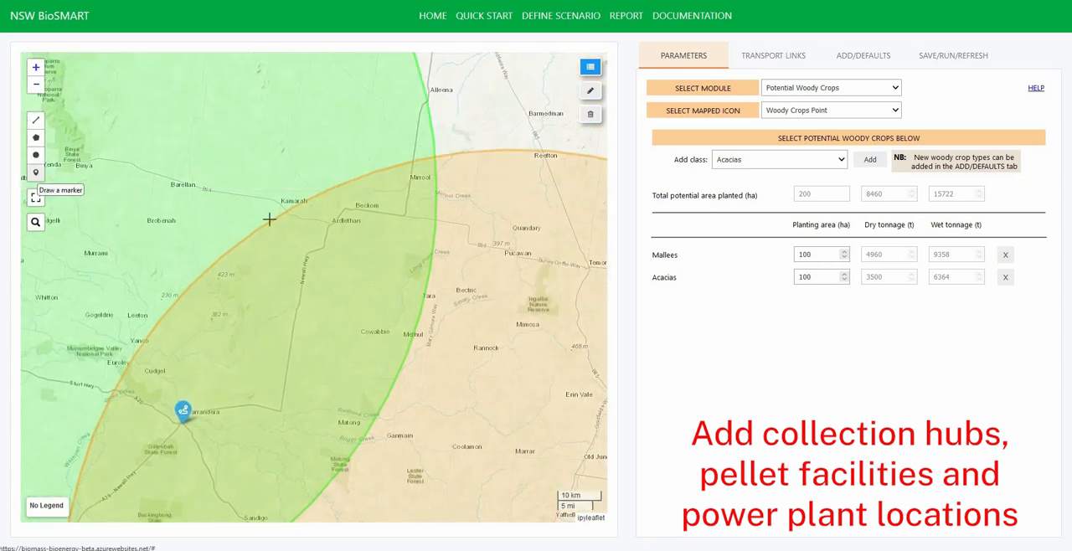
left_click(294, 214)
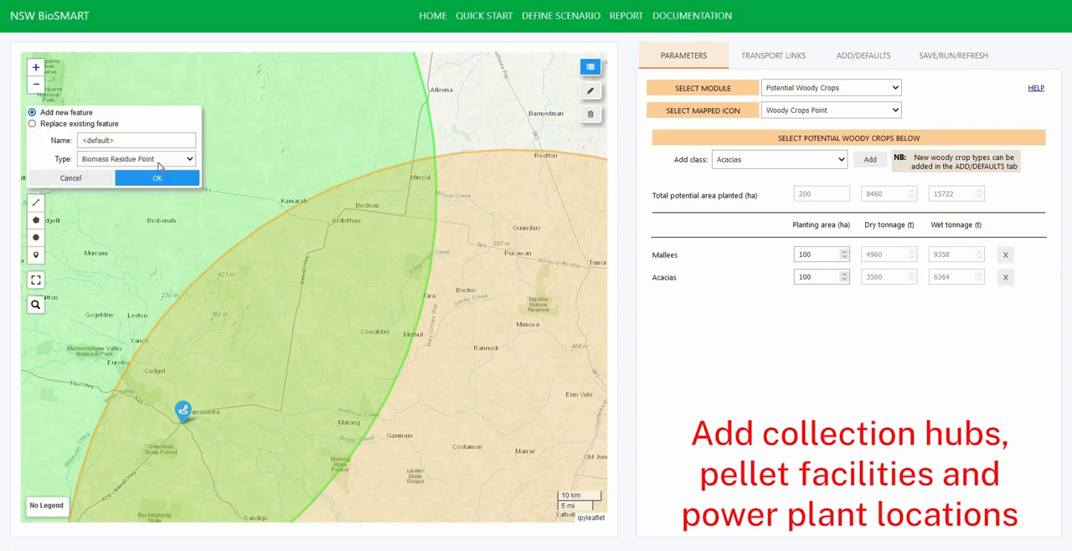
left_click(134, 159)
left_click(126, 218)
left_click_drag(117, 141, 74, 141)
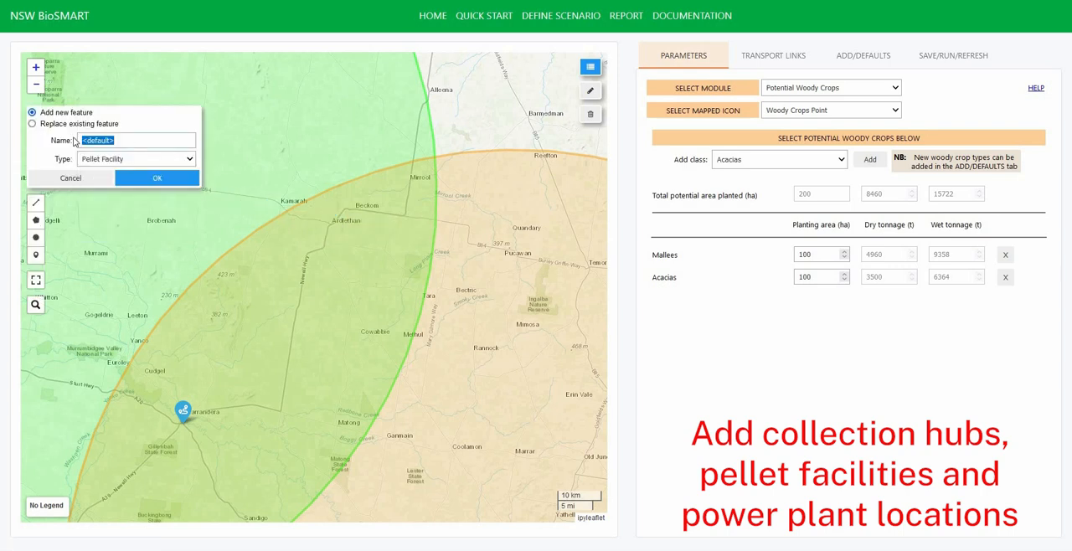
type("Pellets")
left_click(149, 179)
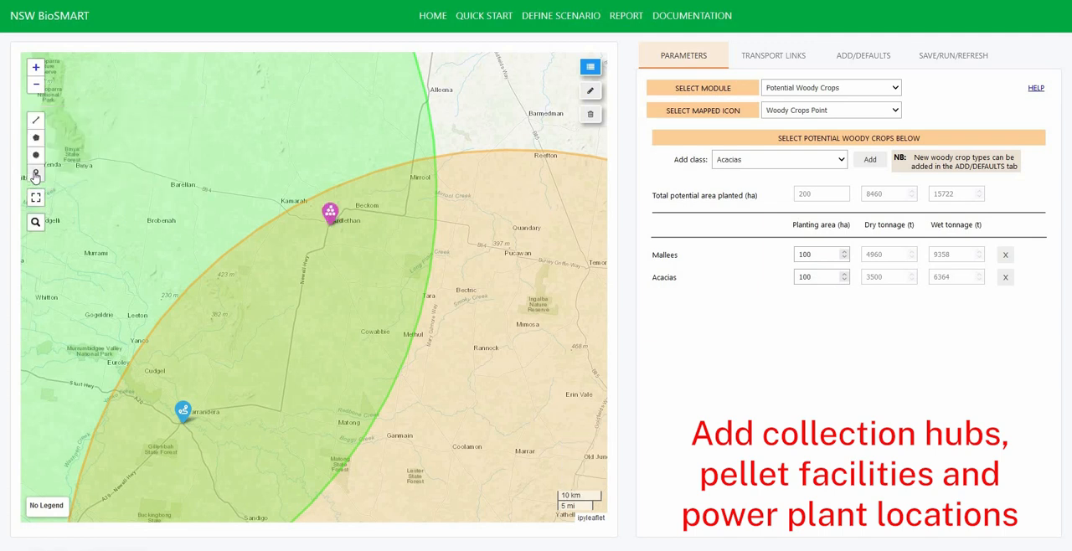
- Place a Power Plant marker on the road east of Ardlethan, outside the green circle, and name it Power Plant
left_click(35, 171)
left_click(469, 224)
left_click(170, 159)
left_click(144, 230)
left_click_drag(121, 139, 68, 143)
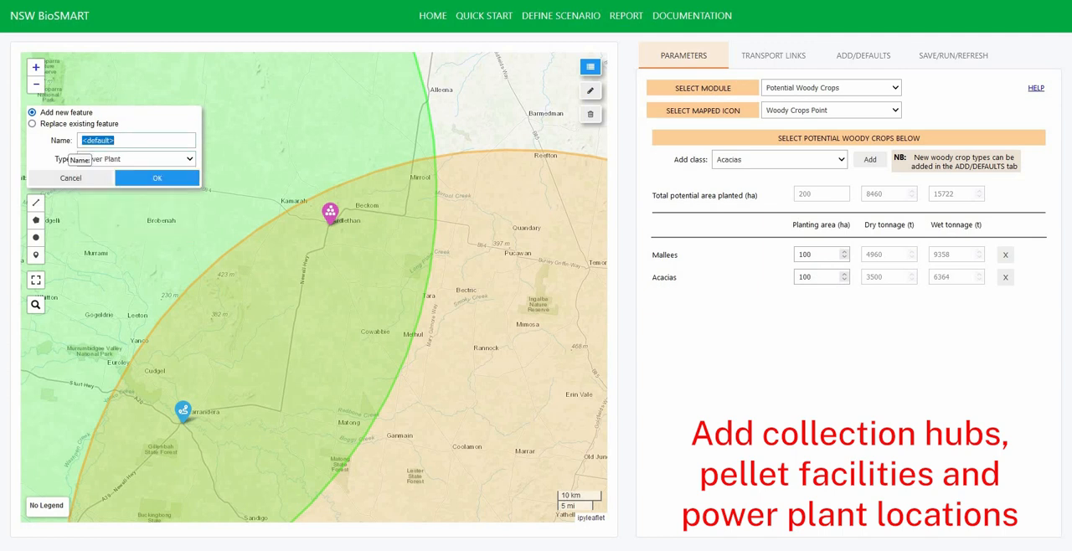
type("Power Plant")
left_click(166, 179)
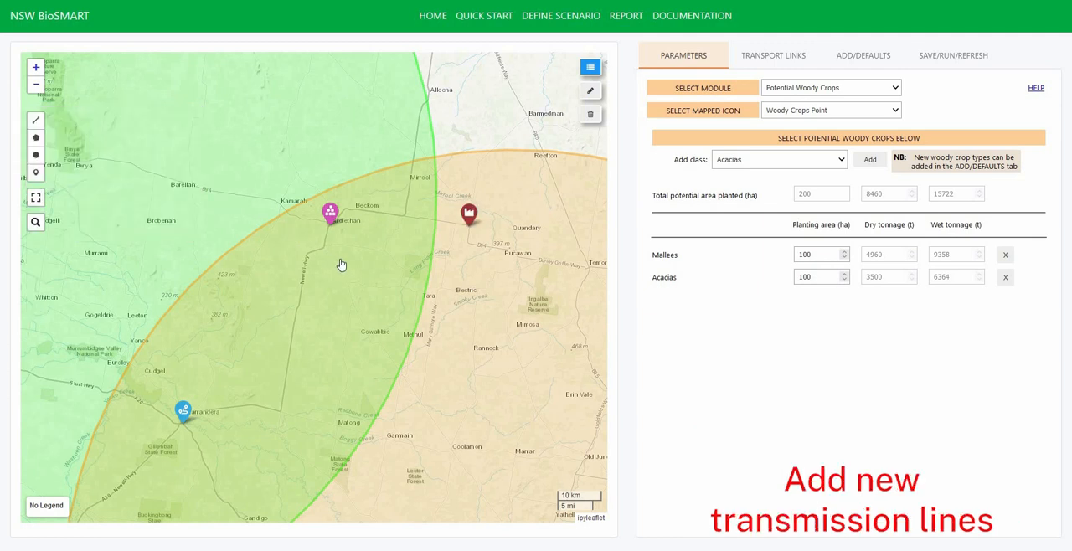
- Show the Transmission Lines layer and trace a new line along the road from the 132 kV line near Temora through Pucawan to the power plant
left_click_drag(365, 274, 198, 194)
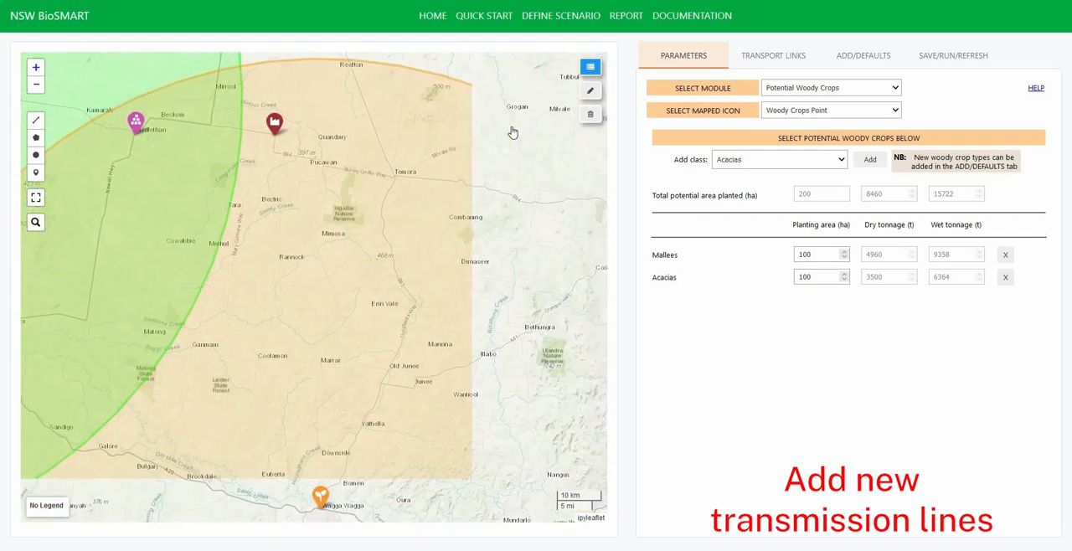
left_click(590, 73)
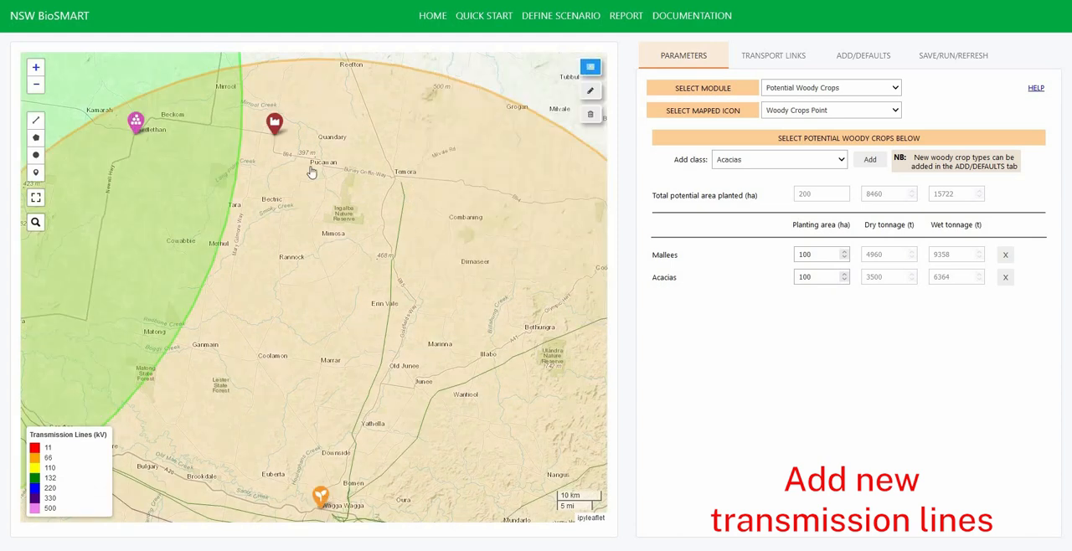
scroll(328, 223, "up", 2)
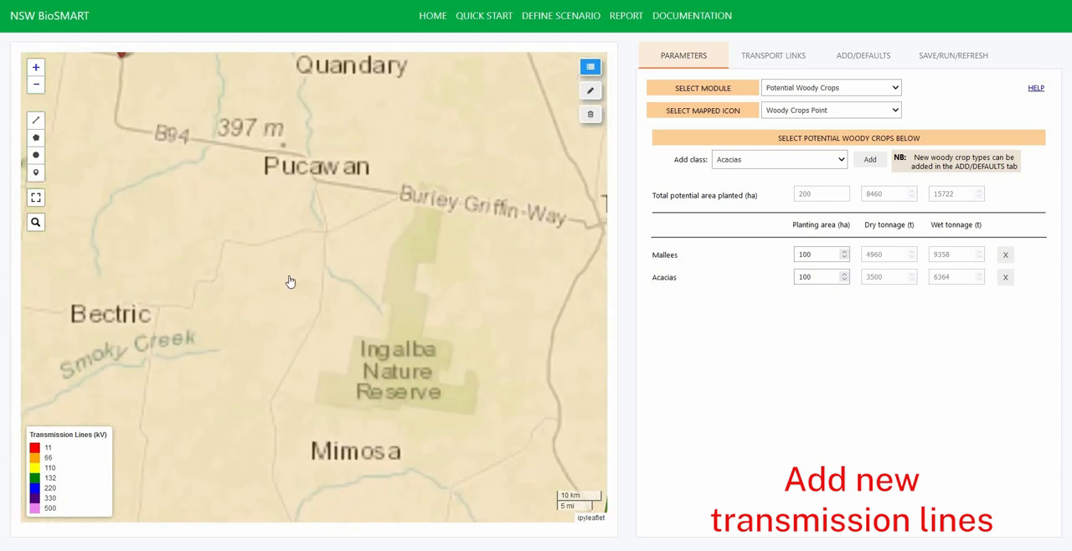
left_click(36, 120)
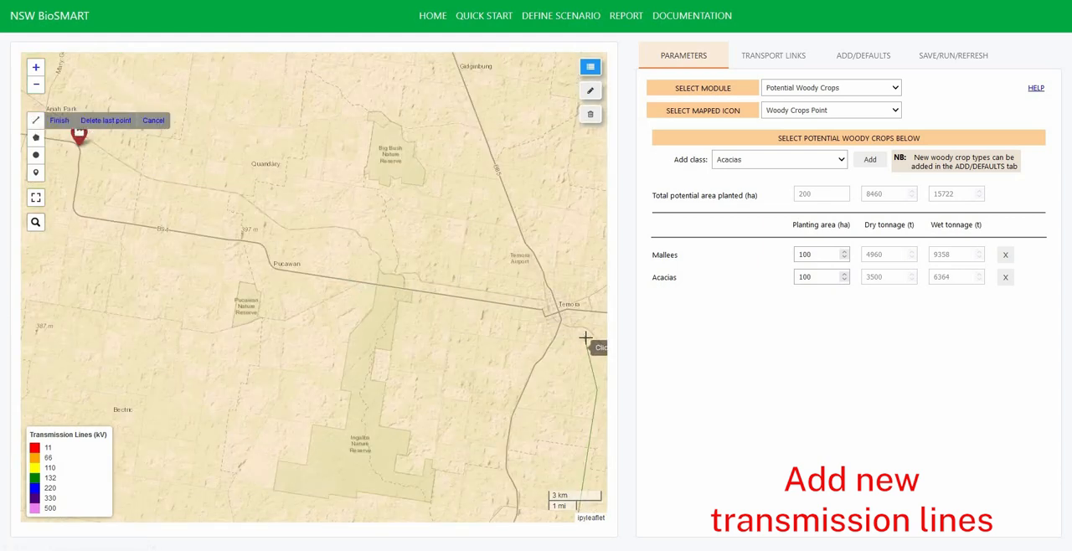
left_click(584, 339)
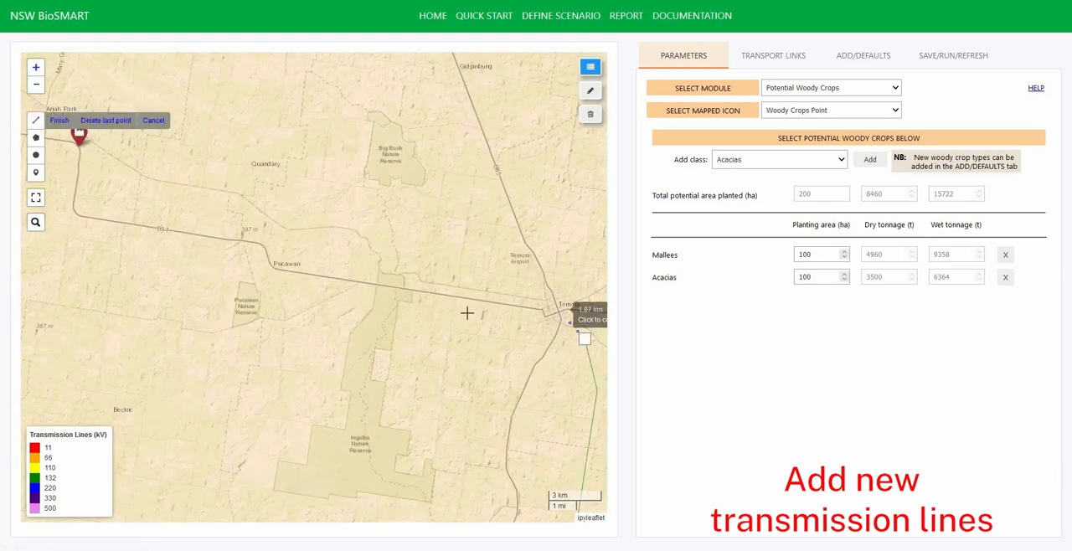
left_click(272, 268)
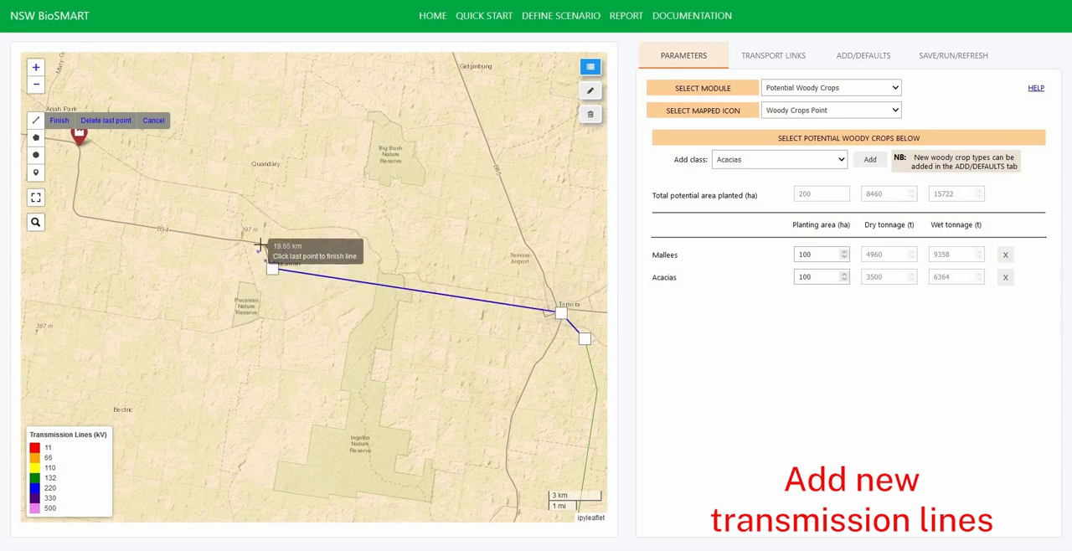
left_click(261, 245)
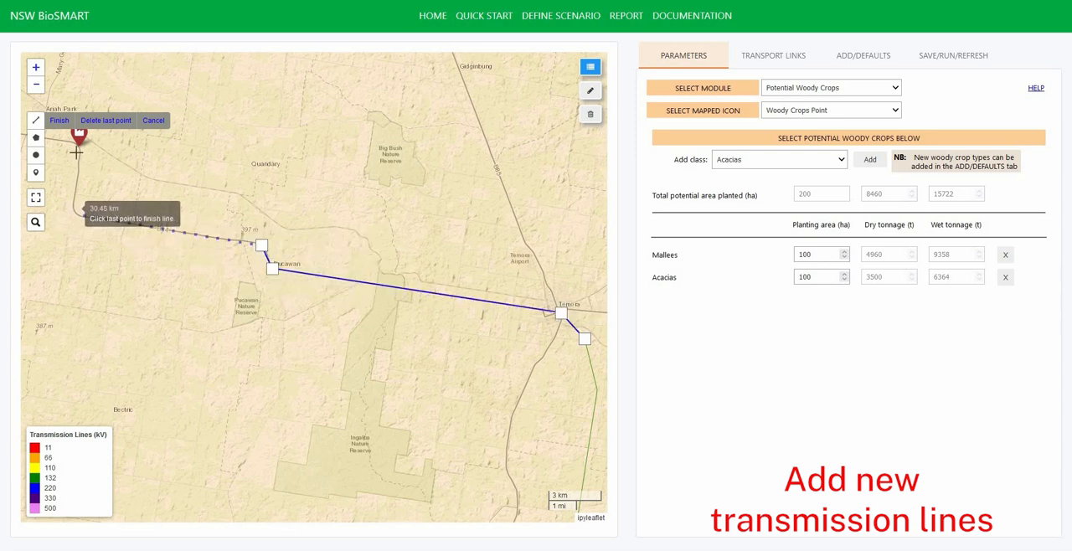
left_click(73, 213)
double_click(79, 147)
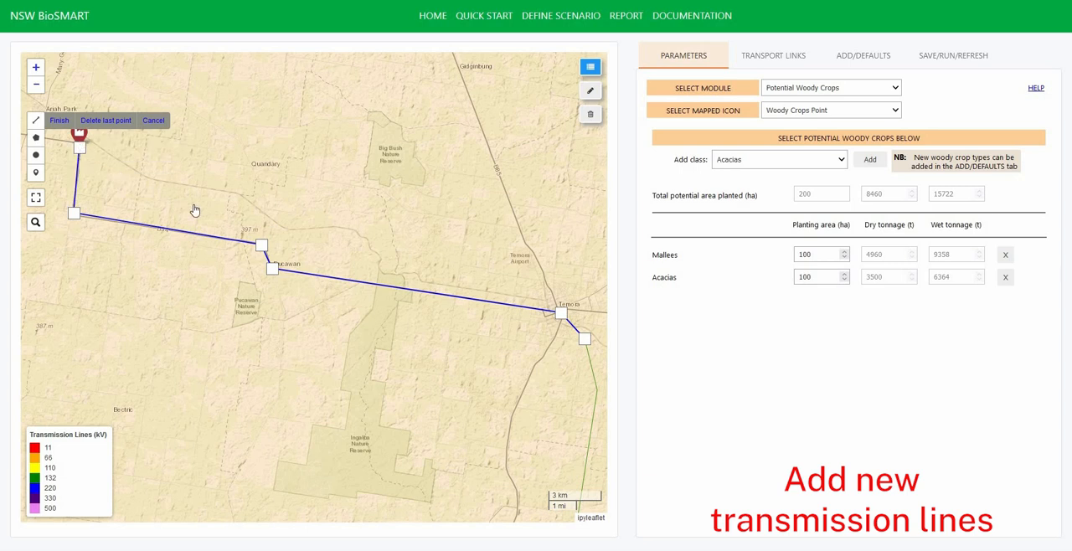
- Add the traced line as a Transmission Line feature named New Line
left_click(72, 144)
type("New L")
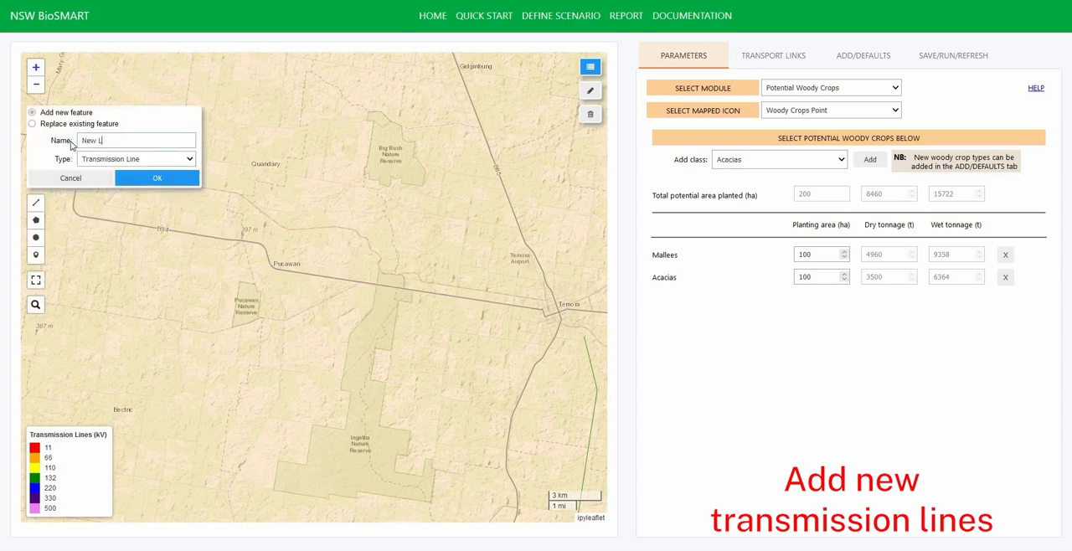
type("ine")
left_click(151, 179)
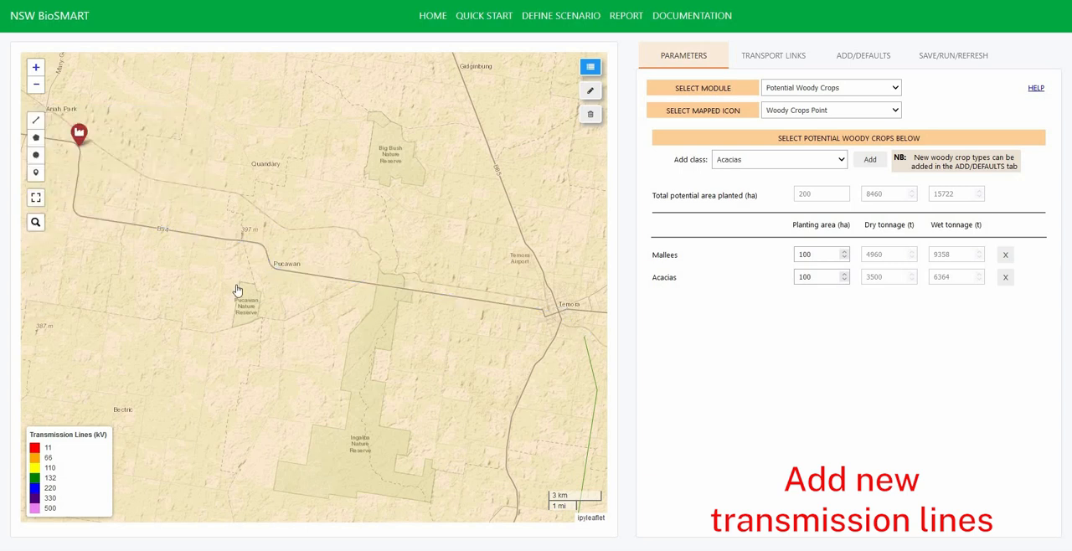
- Hide the Transmission Lines layer, keeping the mapped features of the whole scenario in view
scroll(276, 300, "down", 2)
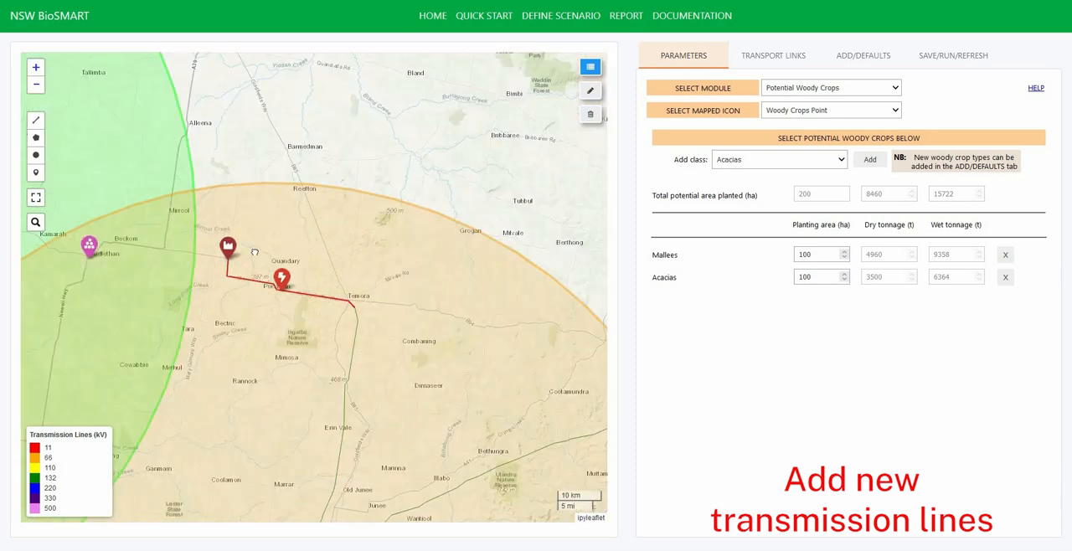
scroll(256, 281, "down", 2)
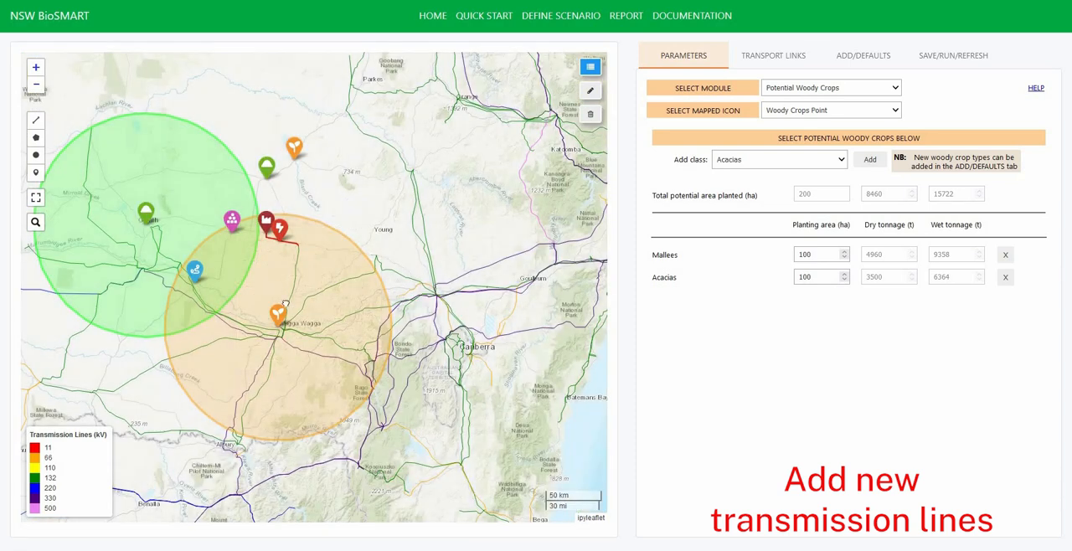
left_click_drag(223, 261, 287, 310)
left_click(588, 74)
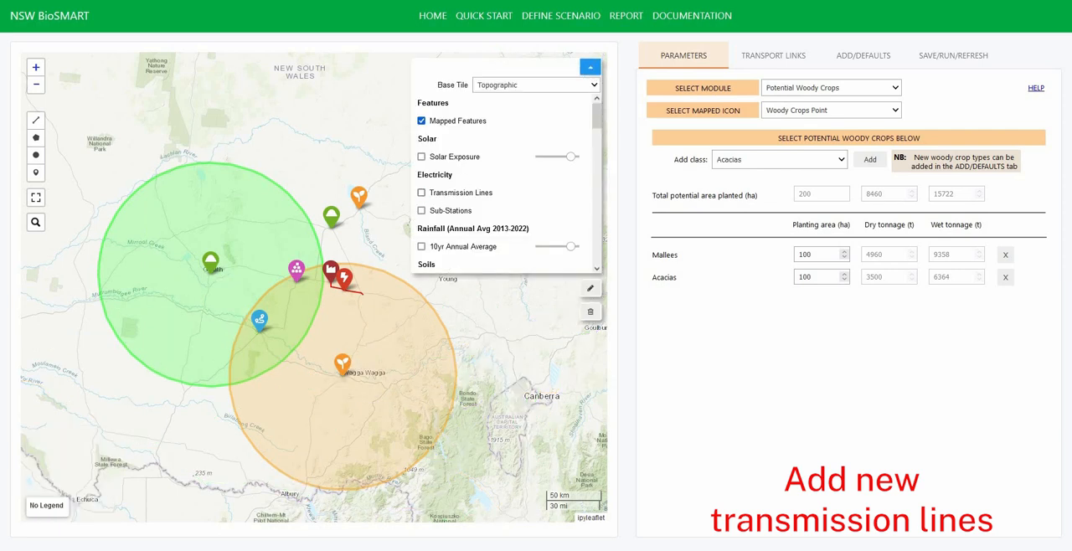
left_click(590, 67)
- Create transport links from Biomass Circle and Woody Crops Circle to Collection Hub, and select the Biomass Circle link in the link settings
left_click(780, 56)
left_click(944, 148)
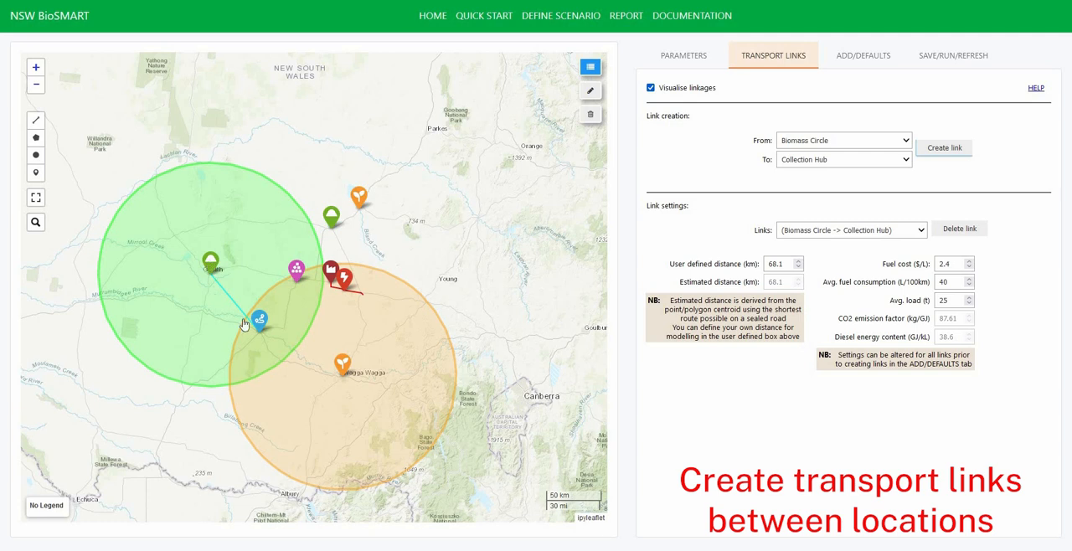
left_click(855, 141)
left_click(838, 170)
left_click(949, 149)
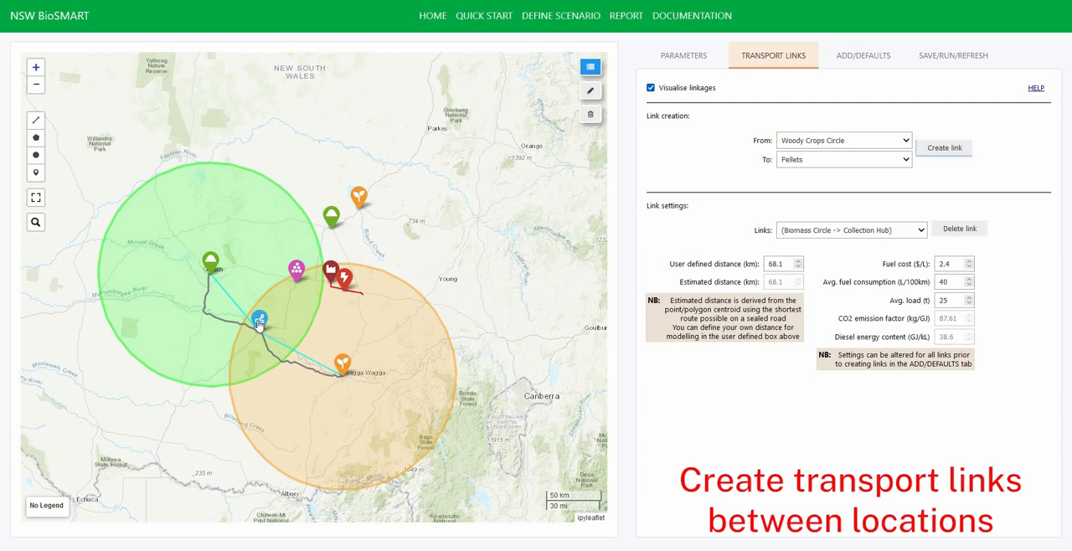
left_click(921, 230)
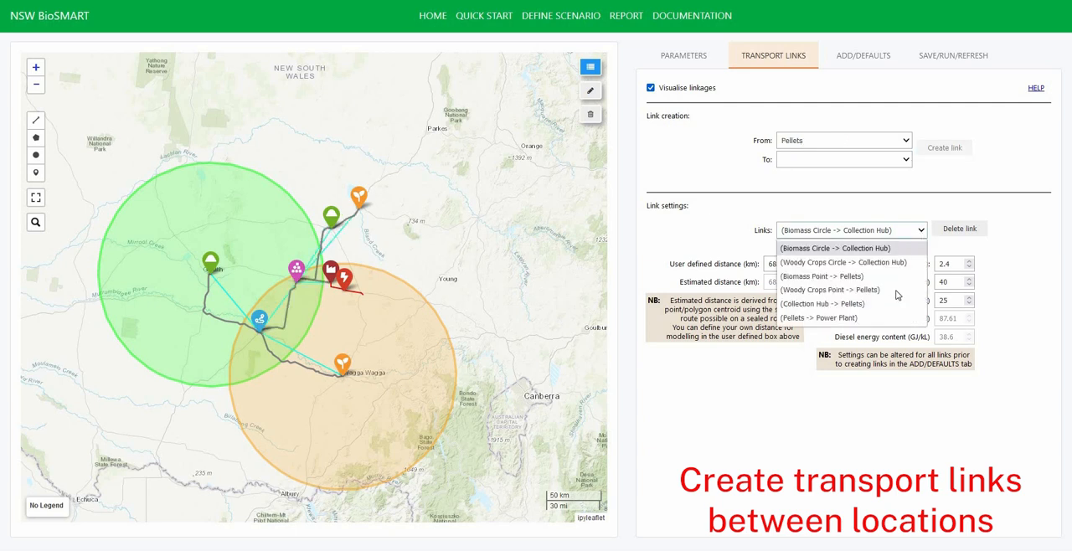
left_click(894, 248)
- Check the Collection Hub module's parameters for configuration options
left_click(684, 57)
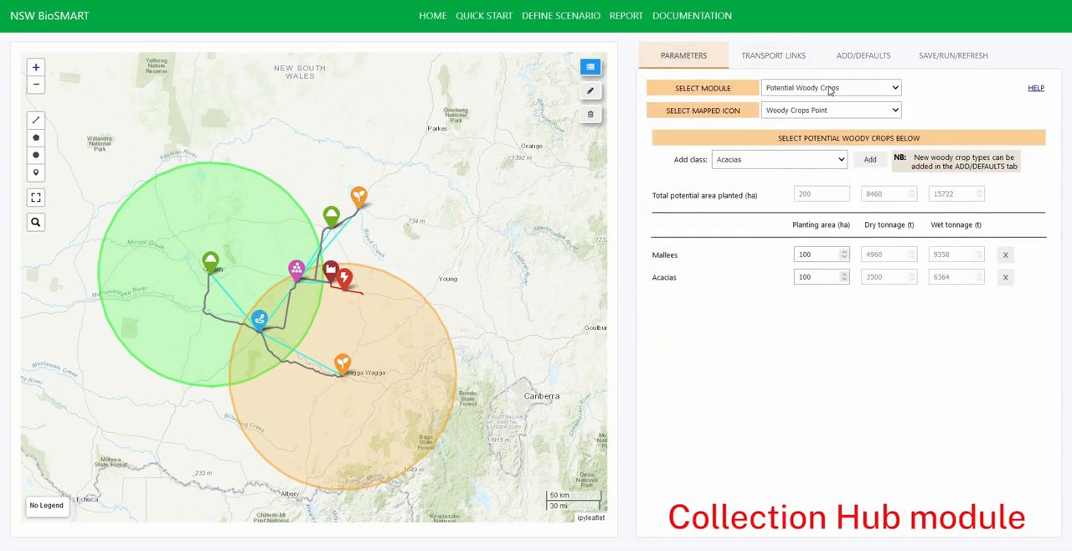
left_click(804, 87)
left_click(762, 136)
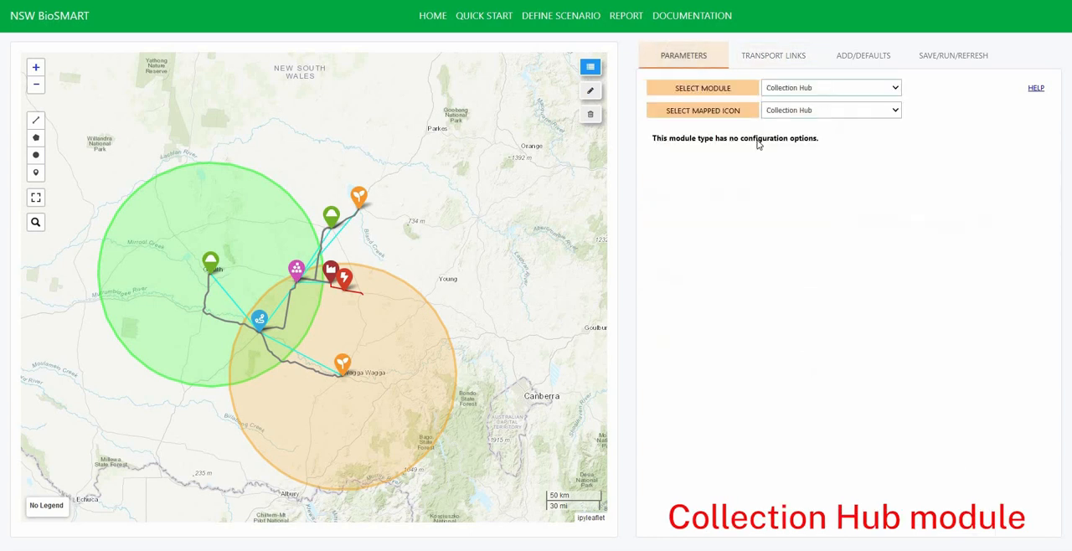
- Compare the Pellet Facility's input and output summaries for Black Pellets and White Pellets, ending with White Pellets selected
left_click(819, 87)
left_click(821, 173)
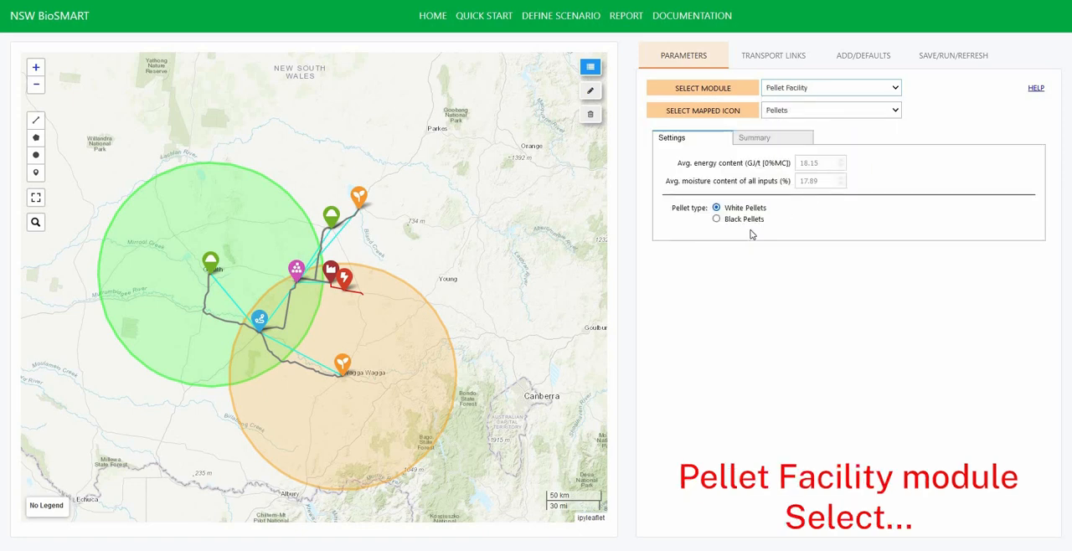
left_click(762, 139)
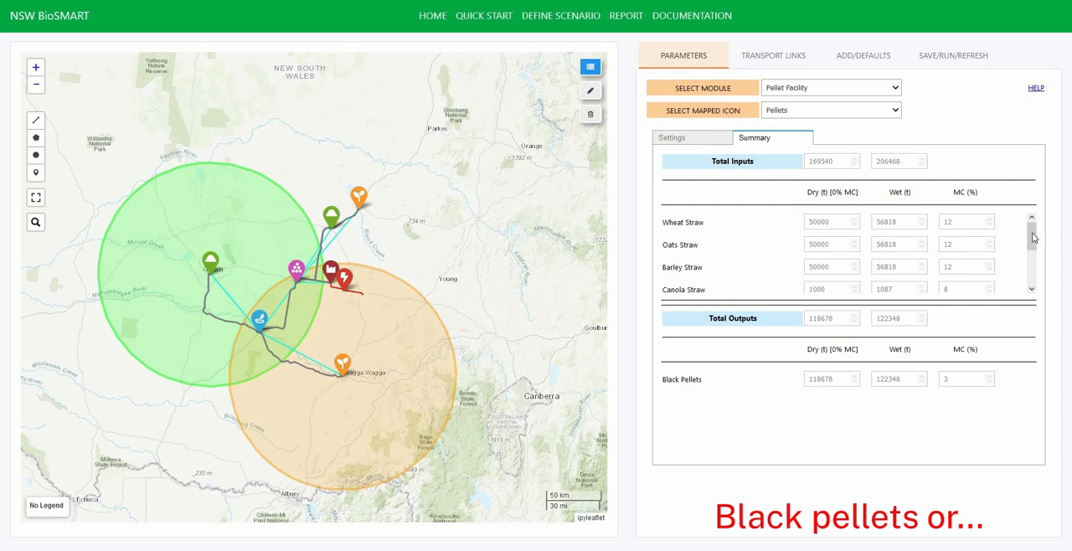
left_click_drag(1033, 239, 810, 331)
left_click(701, 138)
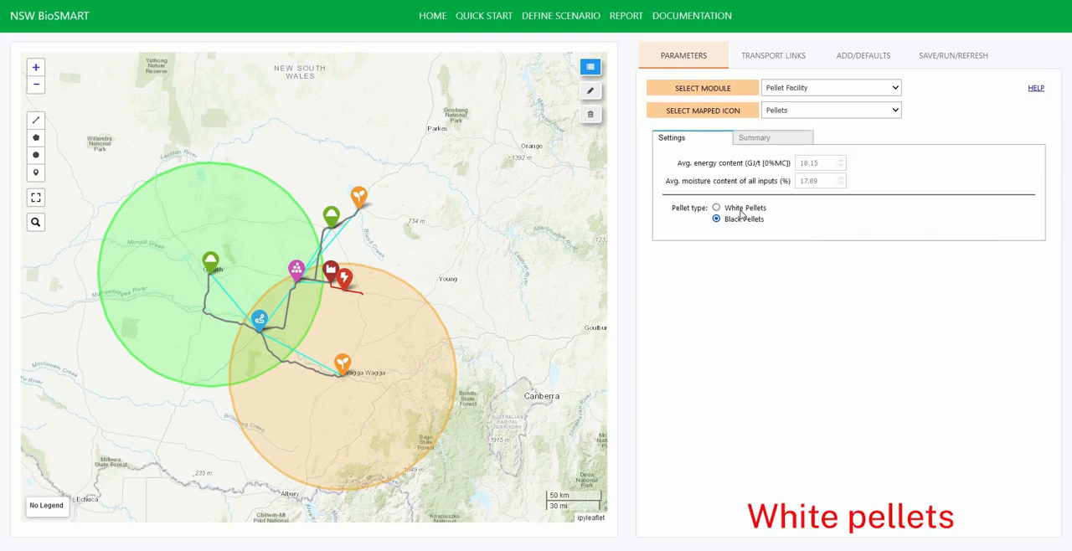
left_click(766, 139)
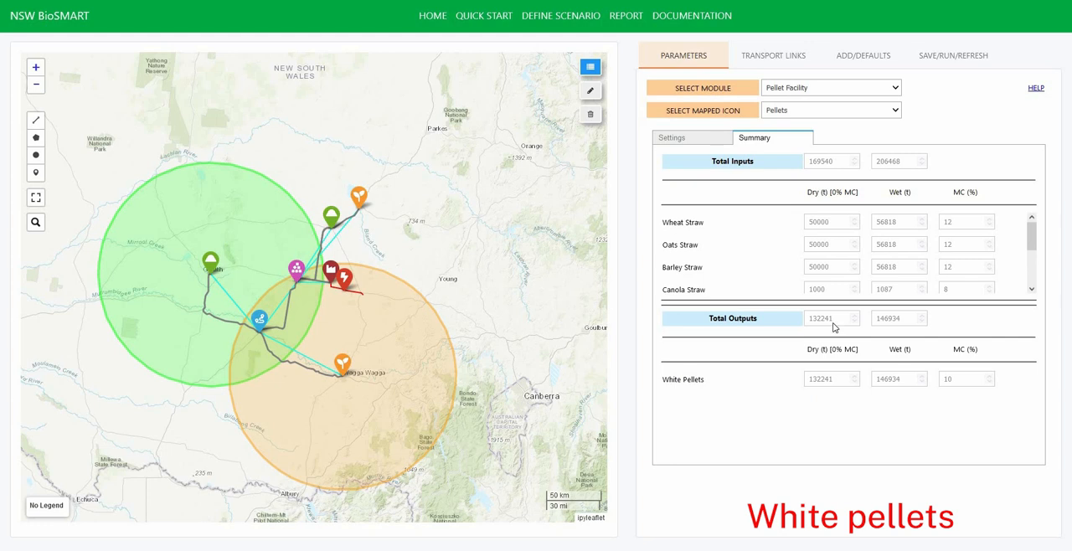
- Compare the Power Plant parameters for the Coal/Biomass co-firing and Biomass types, ending with HCSB selected
left_click(794, 112)
left_click(794, 164)
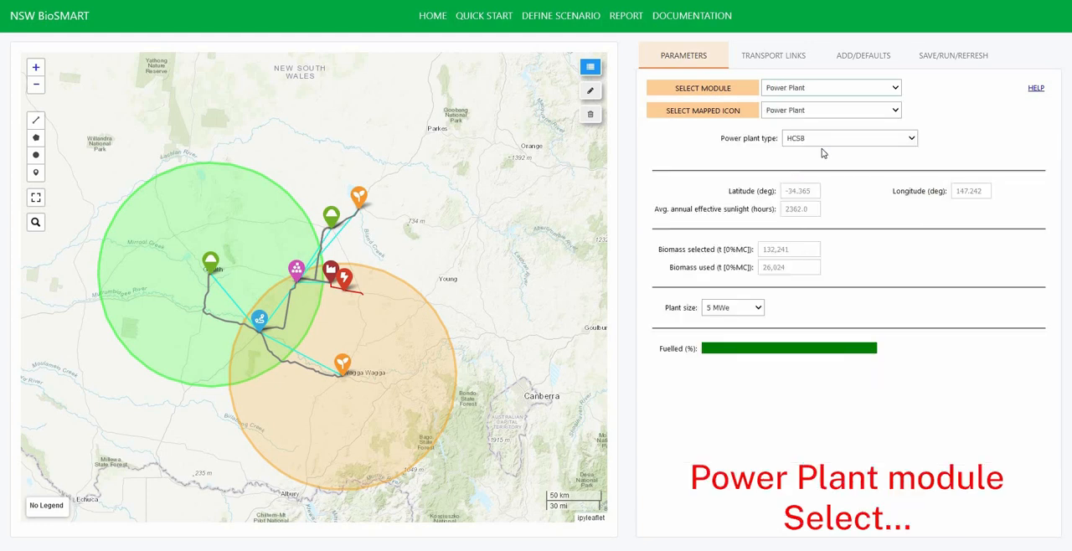
left_click(829, 143)
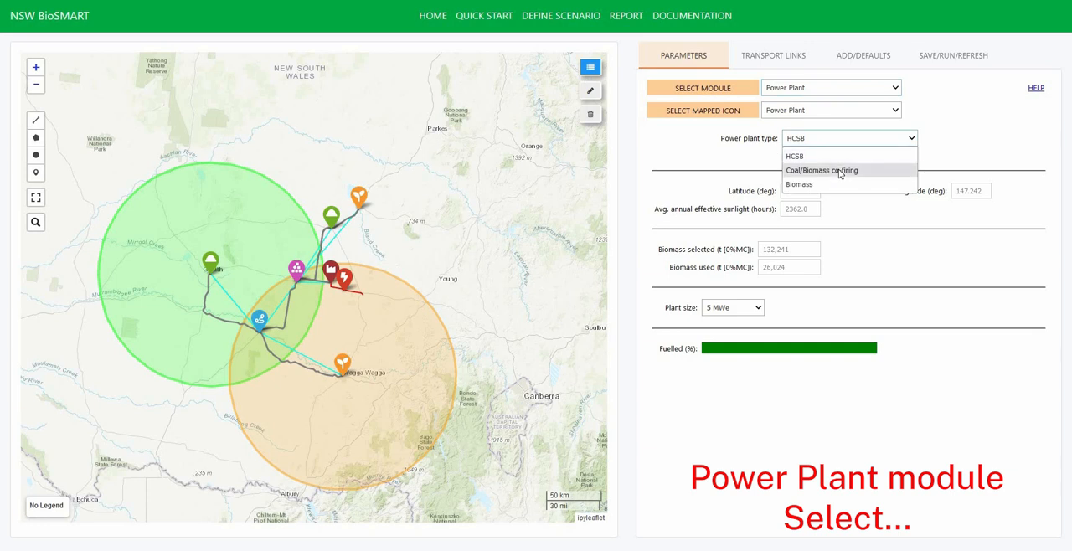
left_click(840, 171)
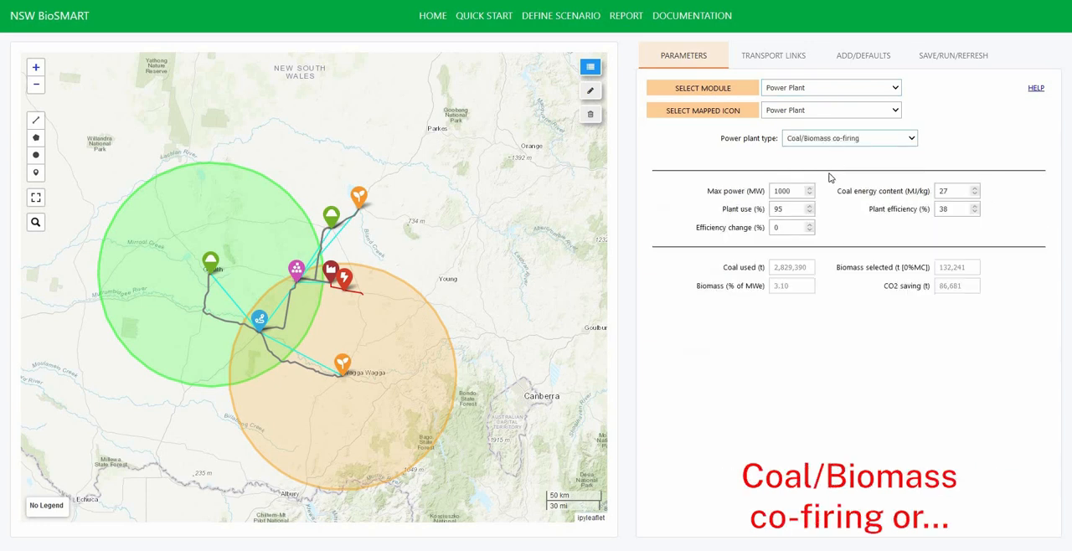
left_click(829, 139)
left_click(829, 185)
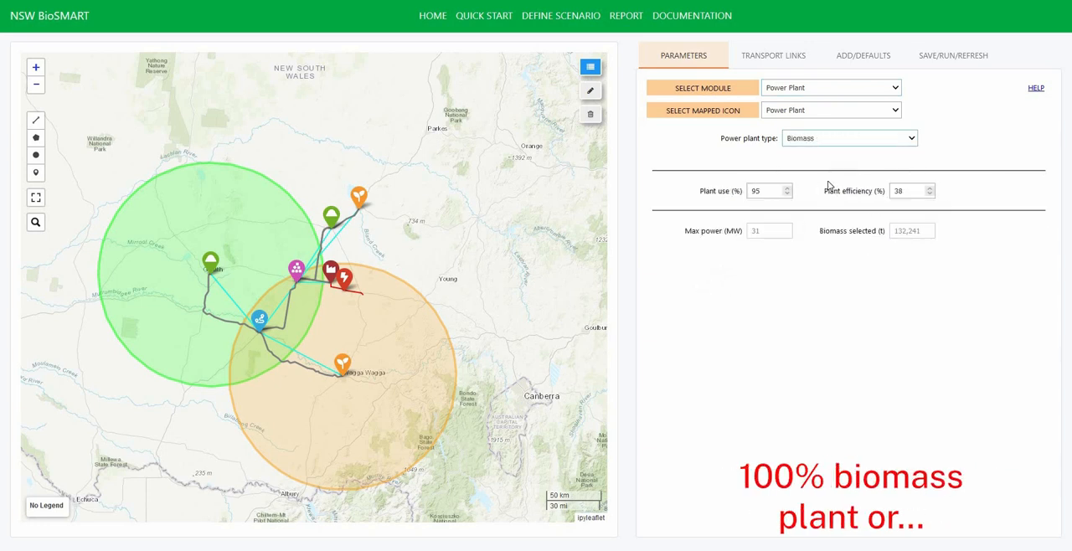
left_click(825, 140)
left_click(827, 153)
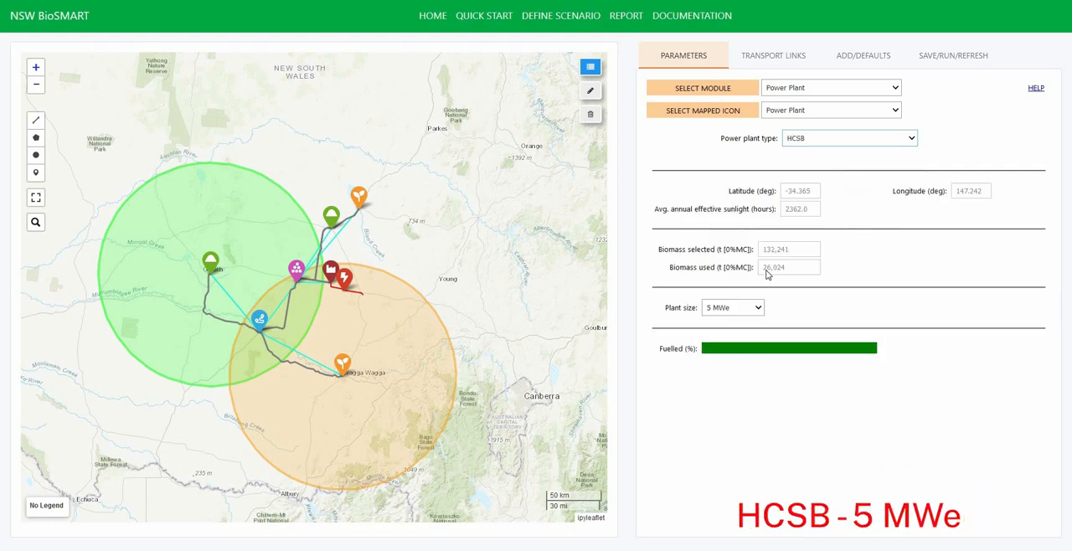
- Try HCSB plant sizes of 15 MWe and 30 MWe, and set the size to 50 MWe
left_click(733, 308)
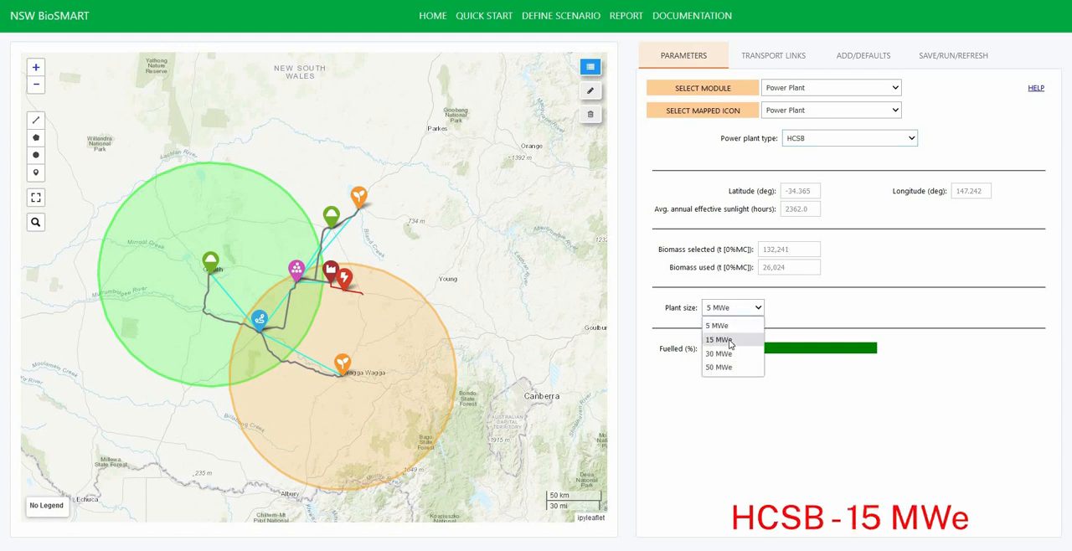
left_click(737, 337)
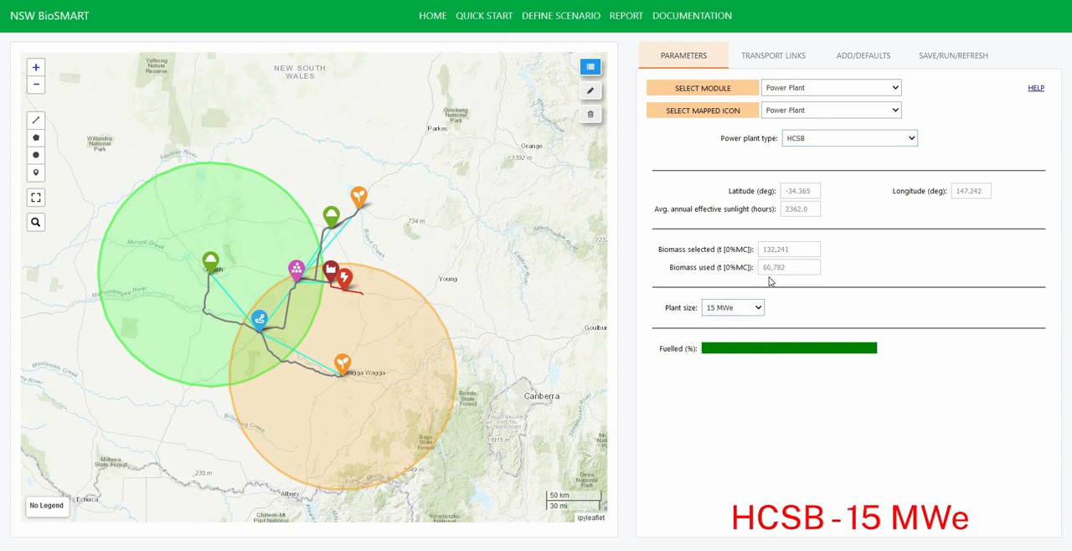
left_click(734, 310)
left_click(734, 354)
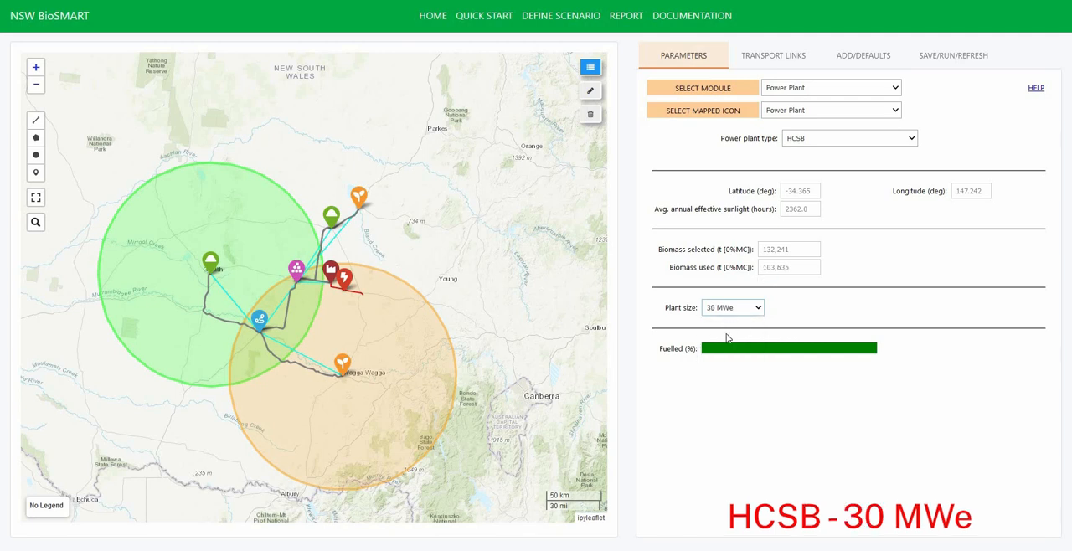
left_click(732, 307)
left_click(727, 367)
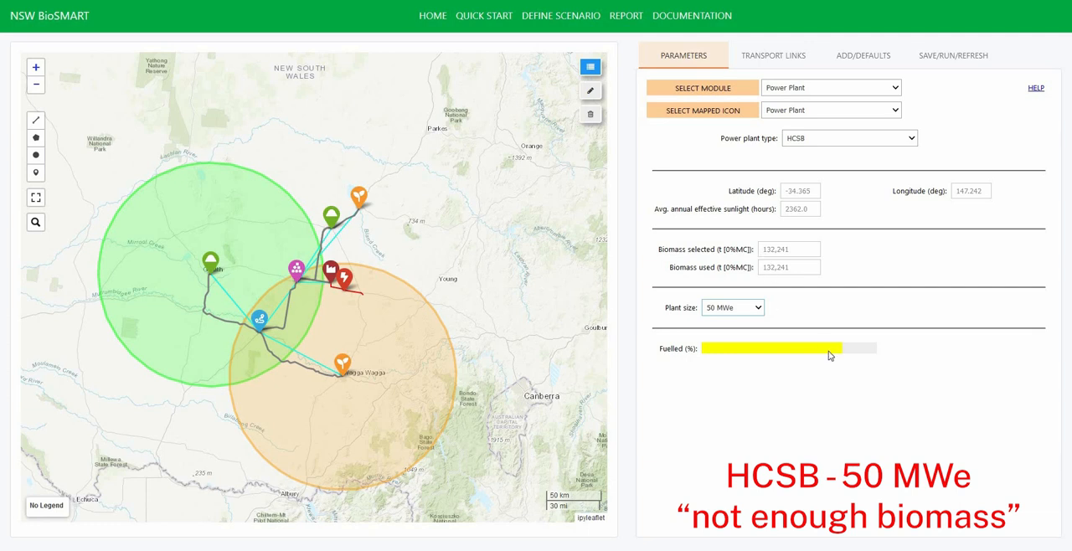
- Set the Biomass Circle's dry Wheat Straw input to 100000 t in the Biomass Residues module
left_click(803, 89)
left_click(801, 106)
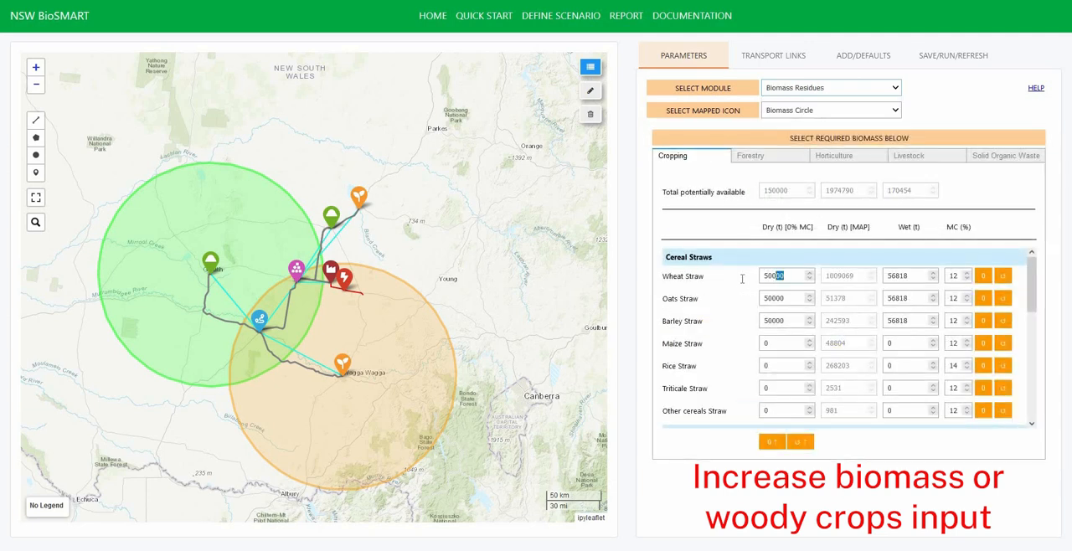
left_click_drag(742, 279, 740, 281)
type("1")
- Check the Power Plant module's biomass use and fuelled level, and view the new line's length in the Transmission Line module
left_click(787, 90)
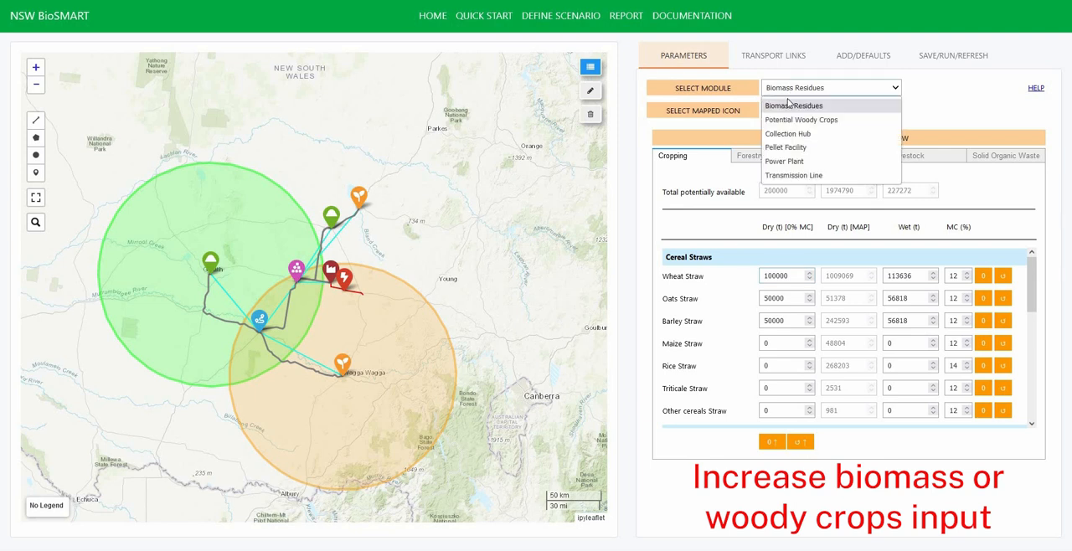
left_click(785, 162)
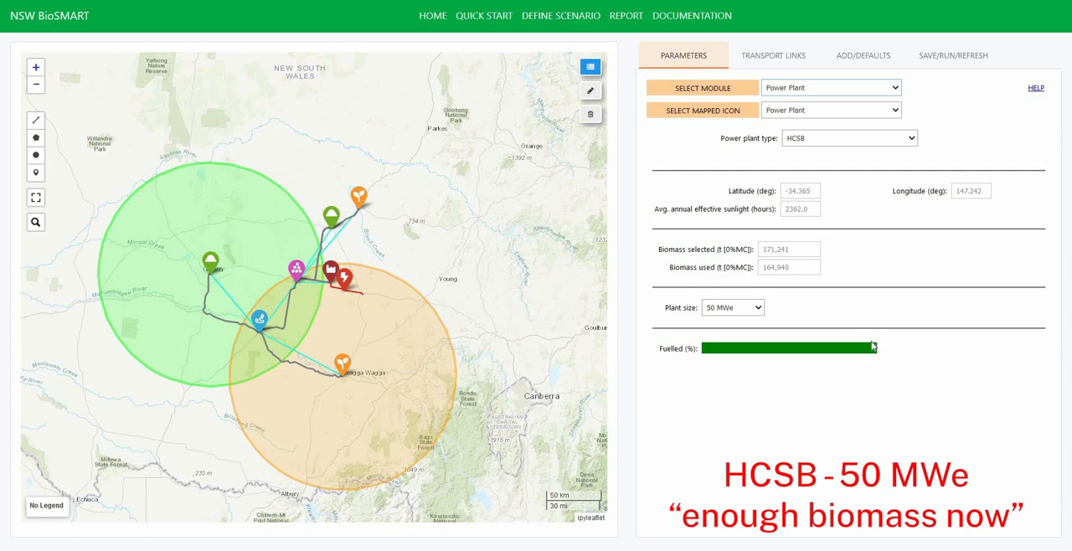
left_click(771, 87)
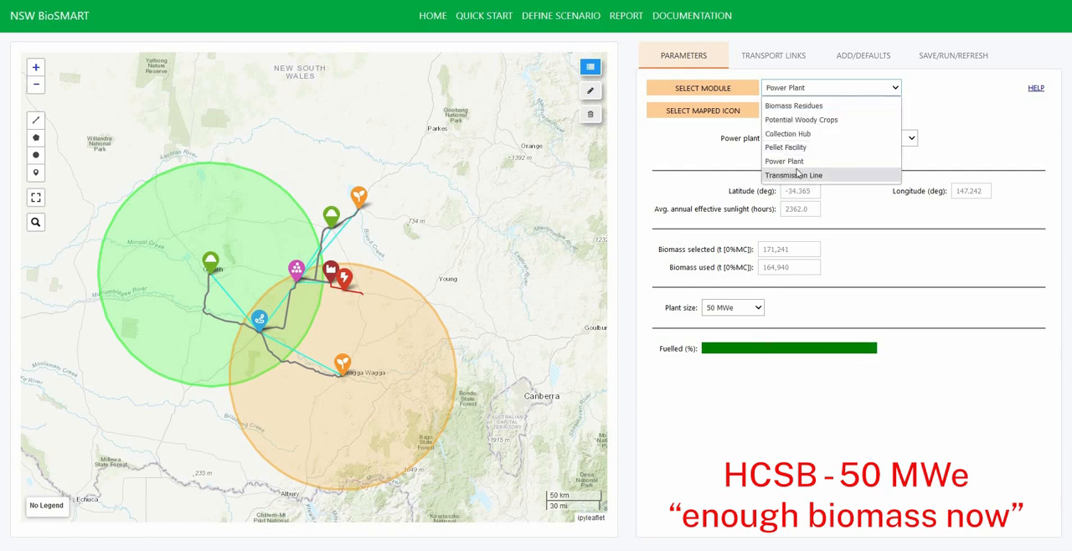
left_click(796, 174)
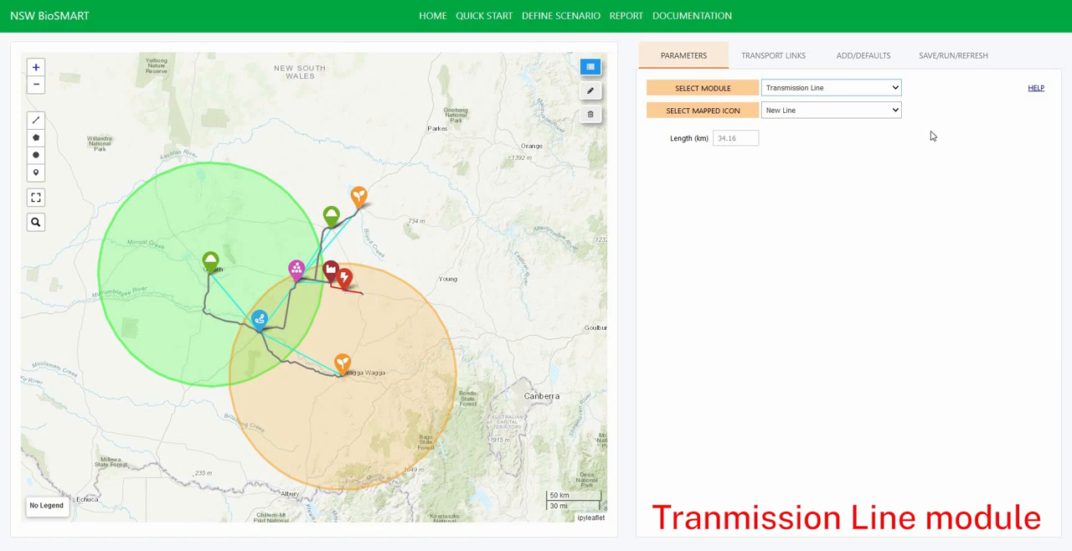
- Save the current scenario under the name biosmart_model_config, and delete the scenario to clear its mapped features and biomass inputs
left_click(953, 56)
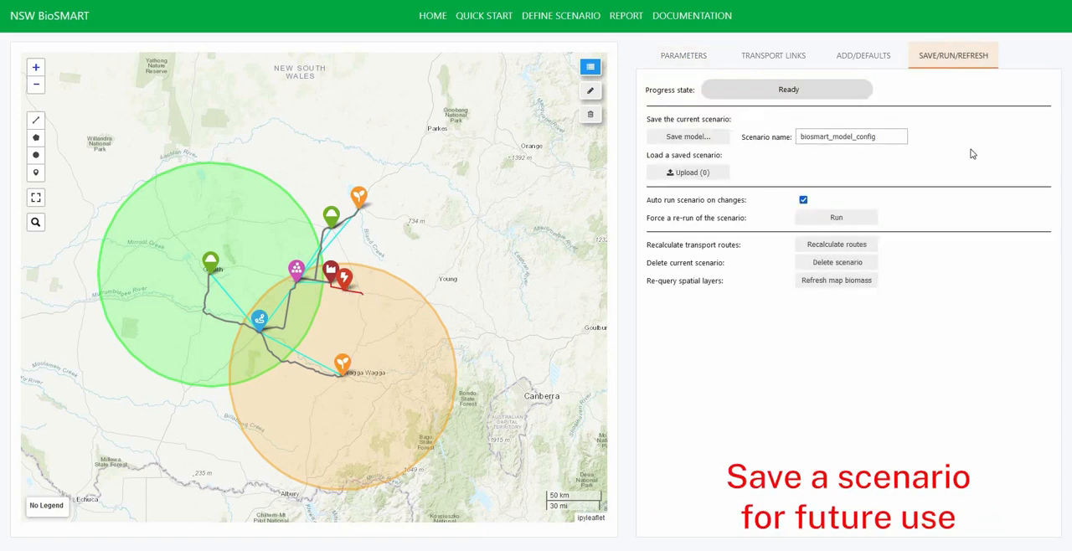
left_click(690, 138)
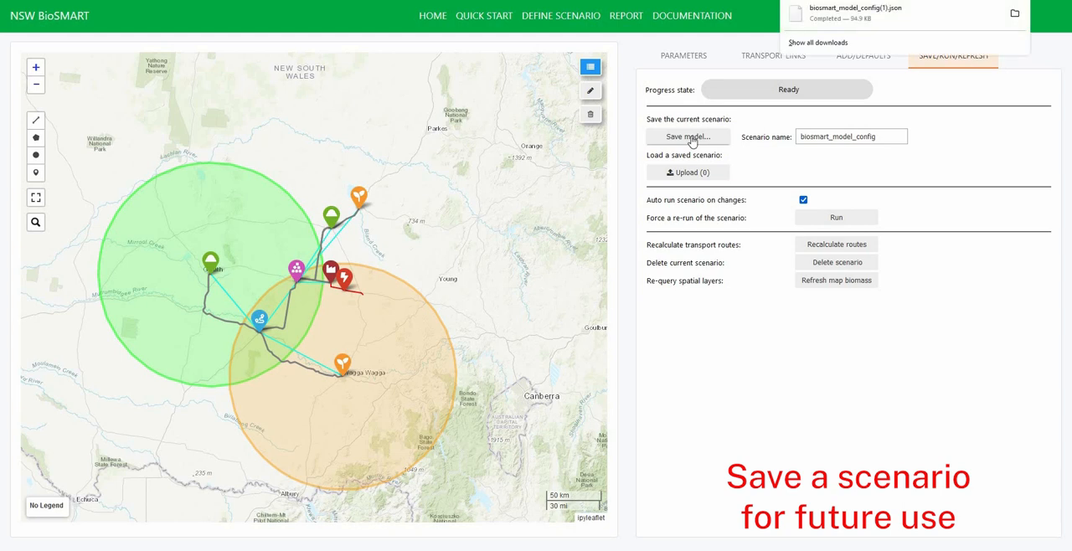
left_click(834, 263)
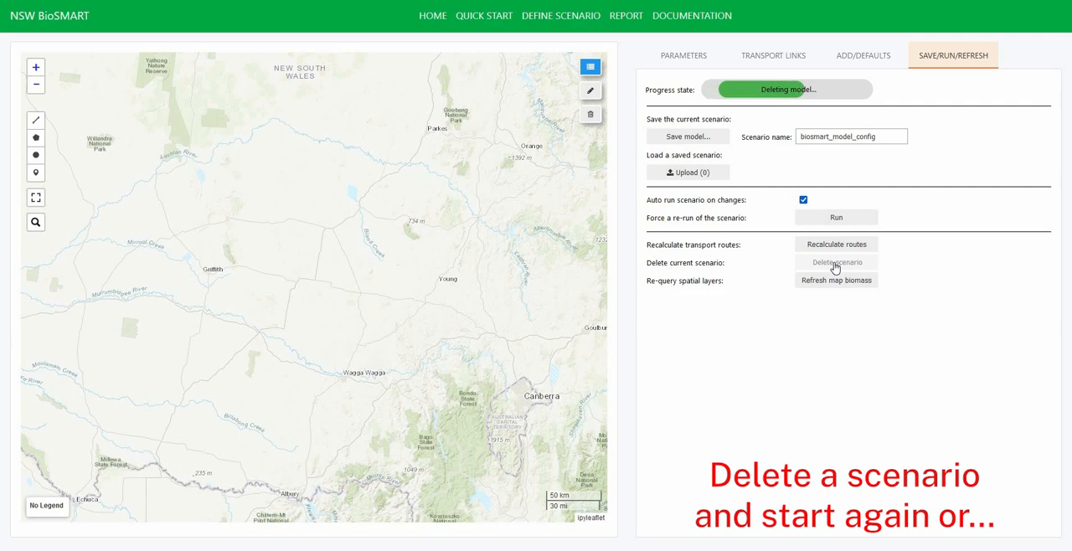
left_click(673, 53)
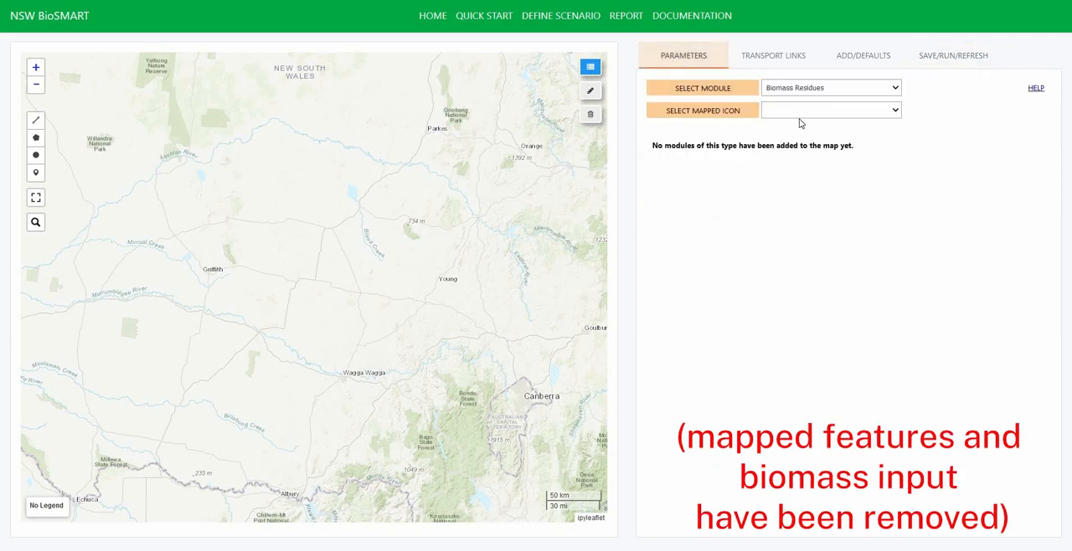
- Load the saved scenario file biosmart_model_config(1).json and check its Biomass Residues parameters
left_click(935, 59)
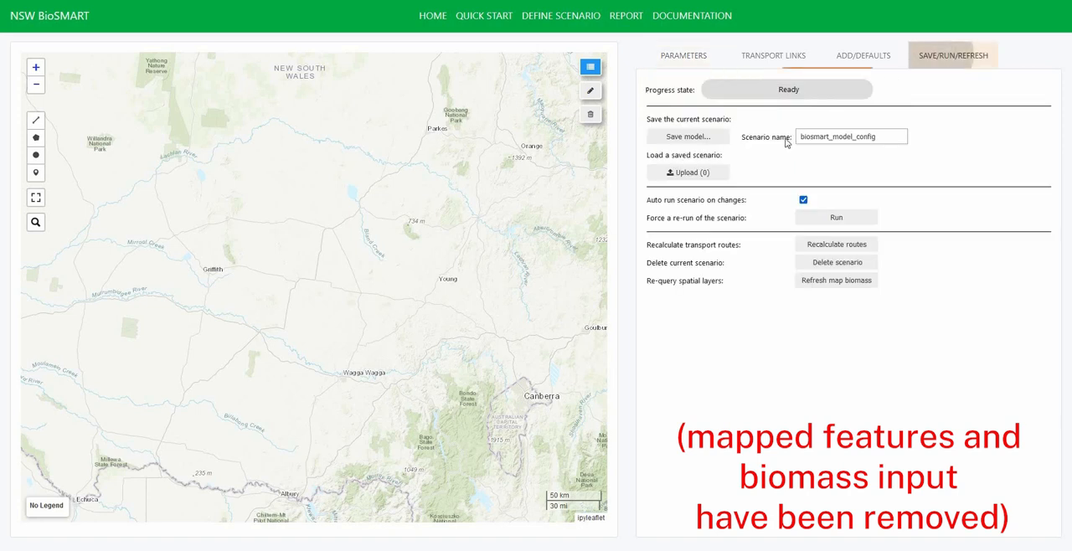
left_click(686, 173)
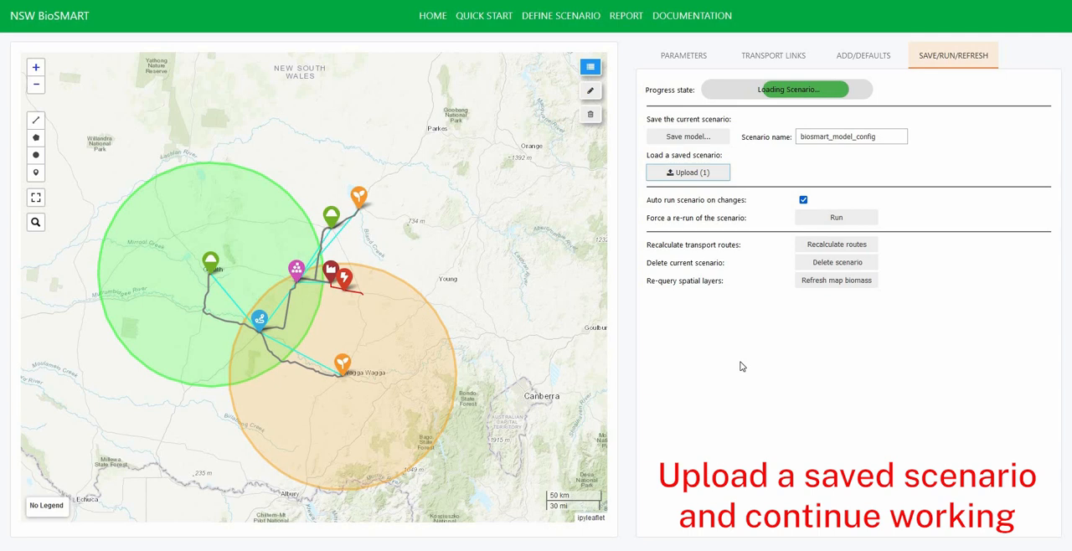
left_click(673, 56)
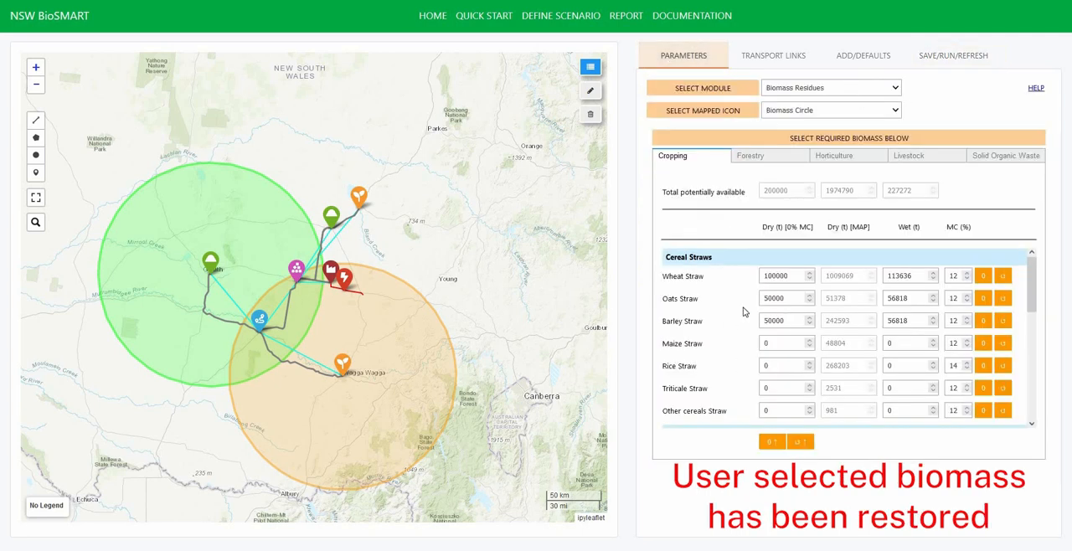
- Open the scenario report and save it, and bring up the NSW BioSMART documentation page
left_click(619, 16)
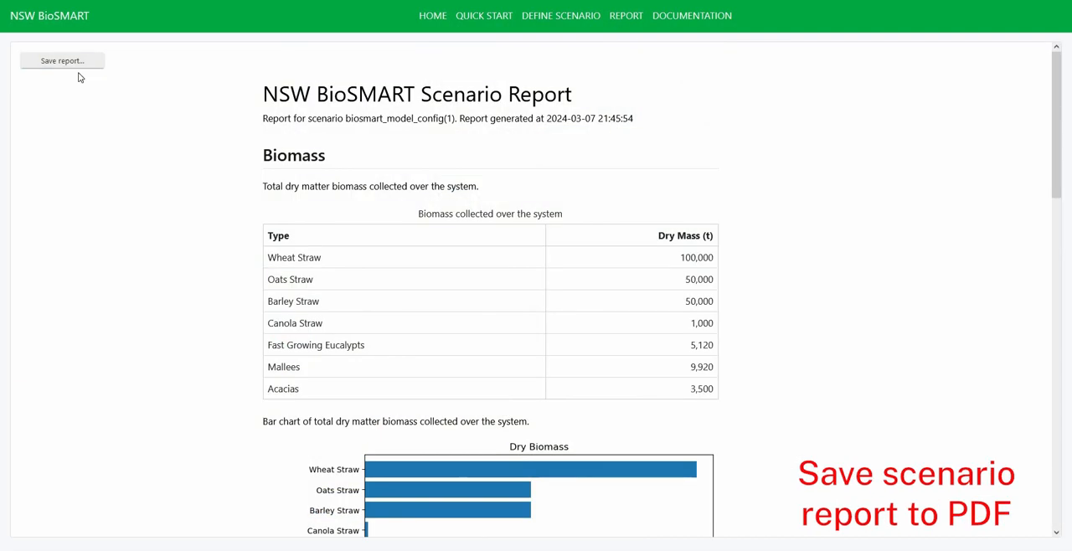
left_click(78, 67)
left_click(696, 17)
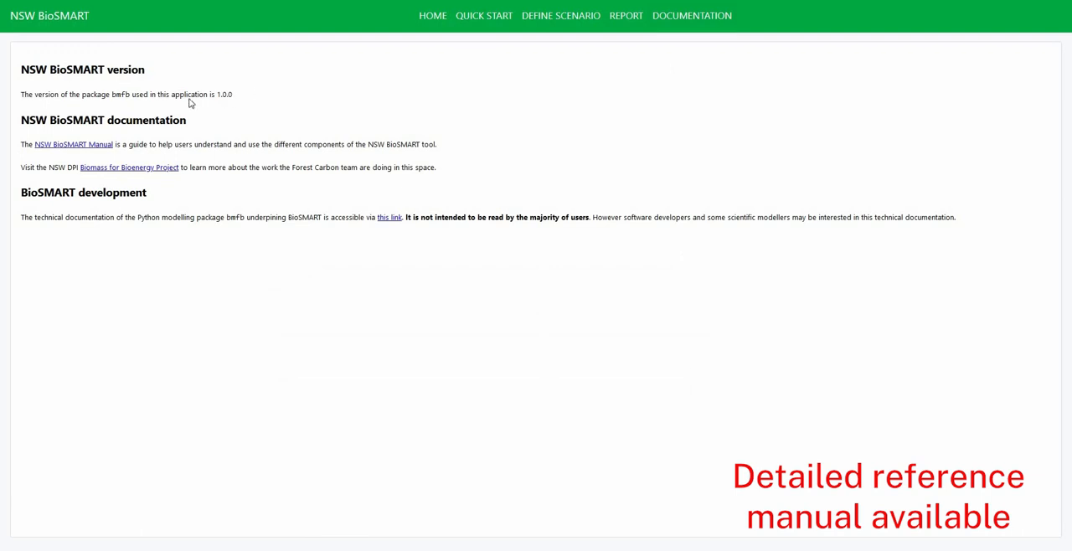